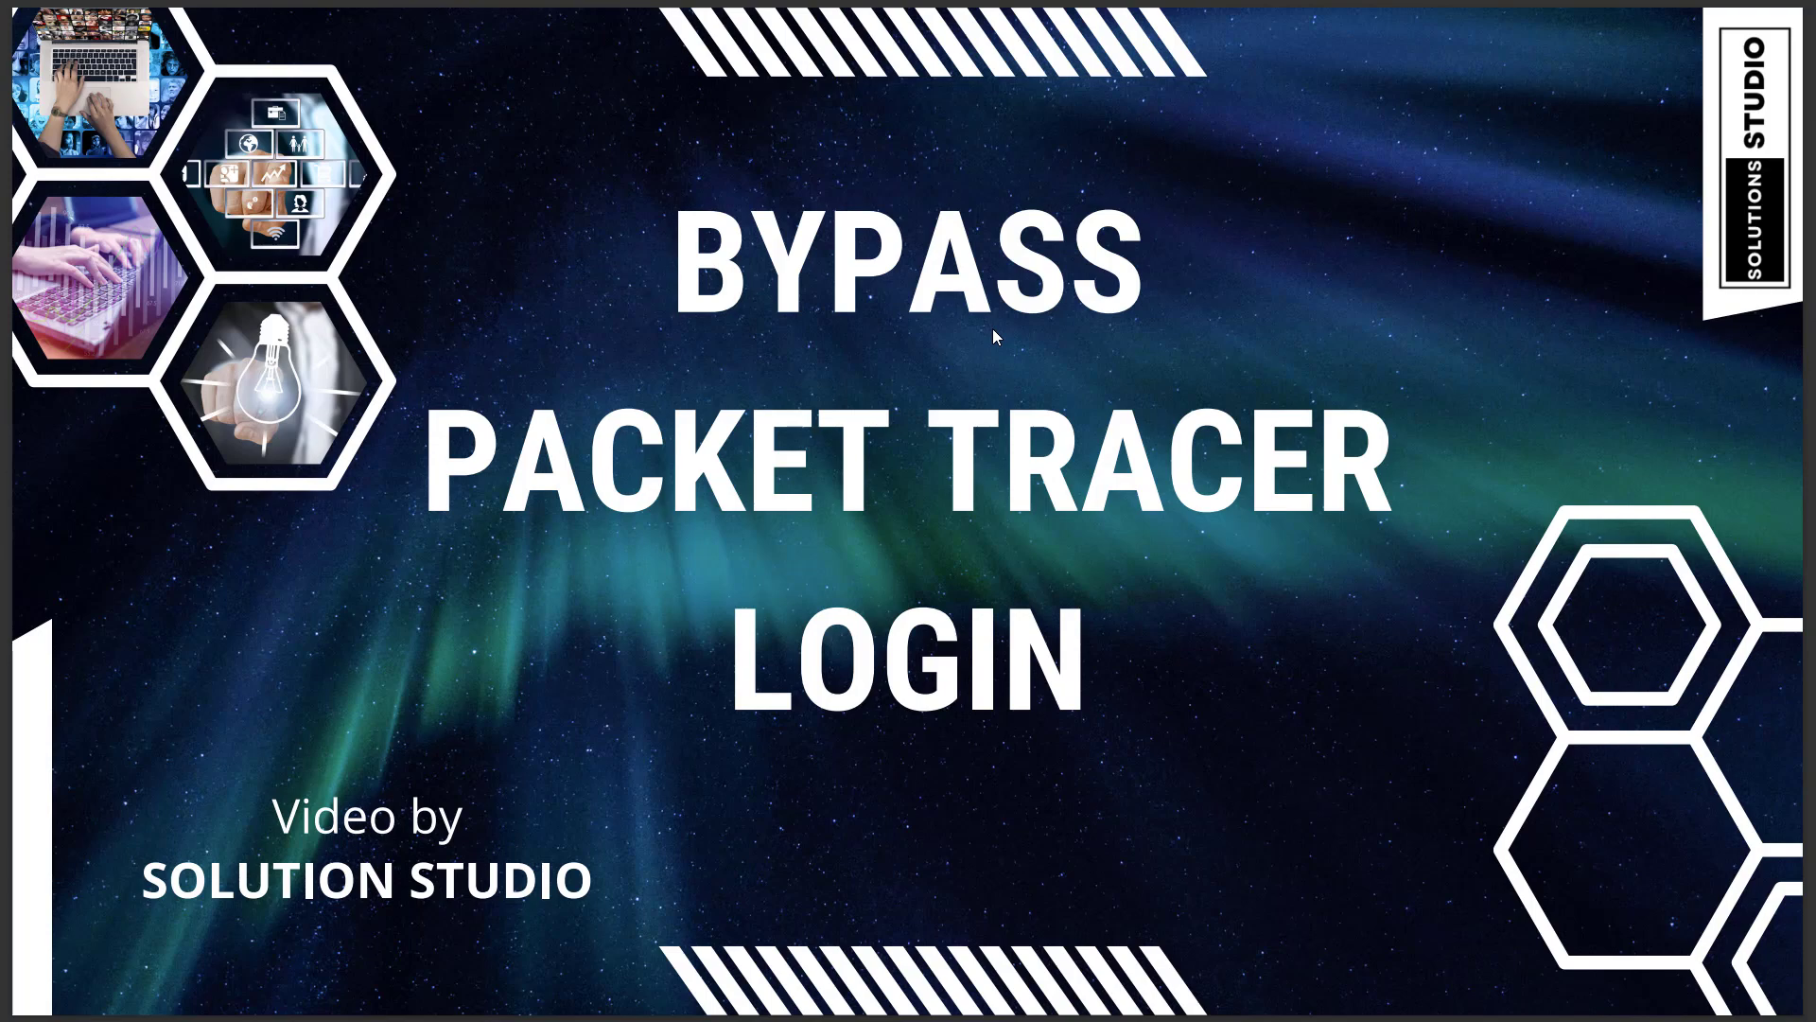
Exit full-screen view so the 'Bypass Packet Tracer Login' PDF slide shows in the normal Edge window
left_click(914, 93)
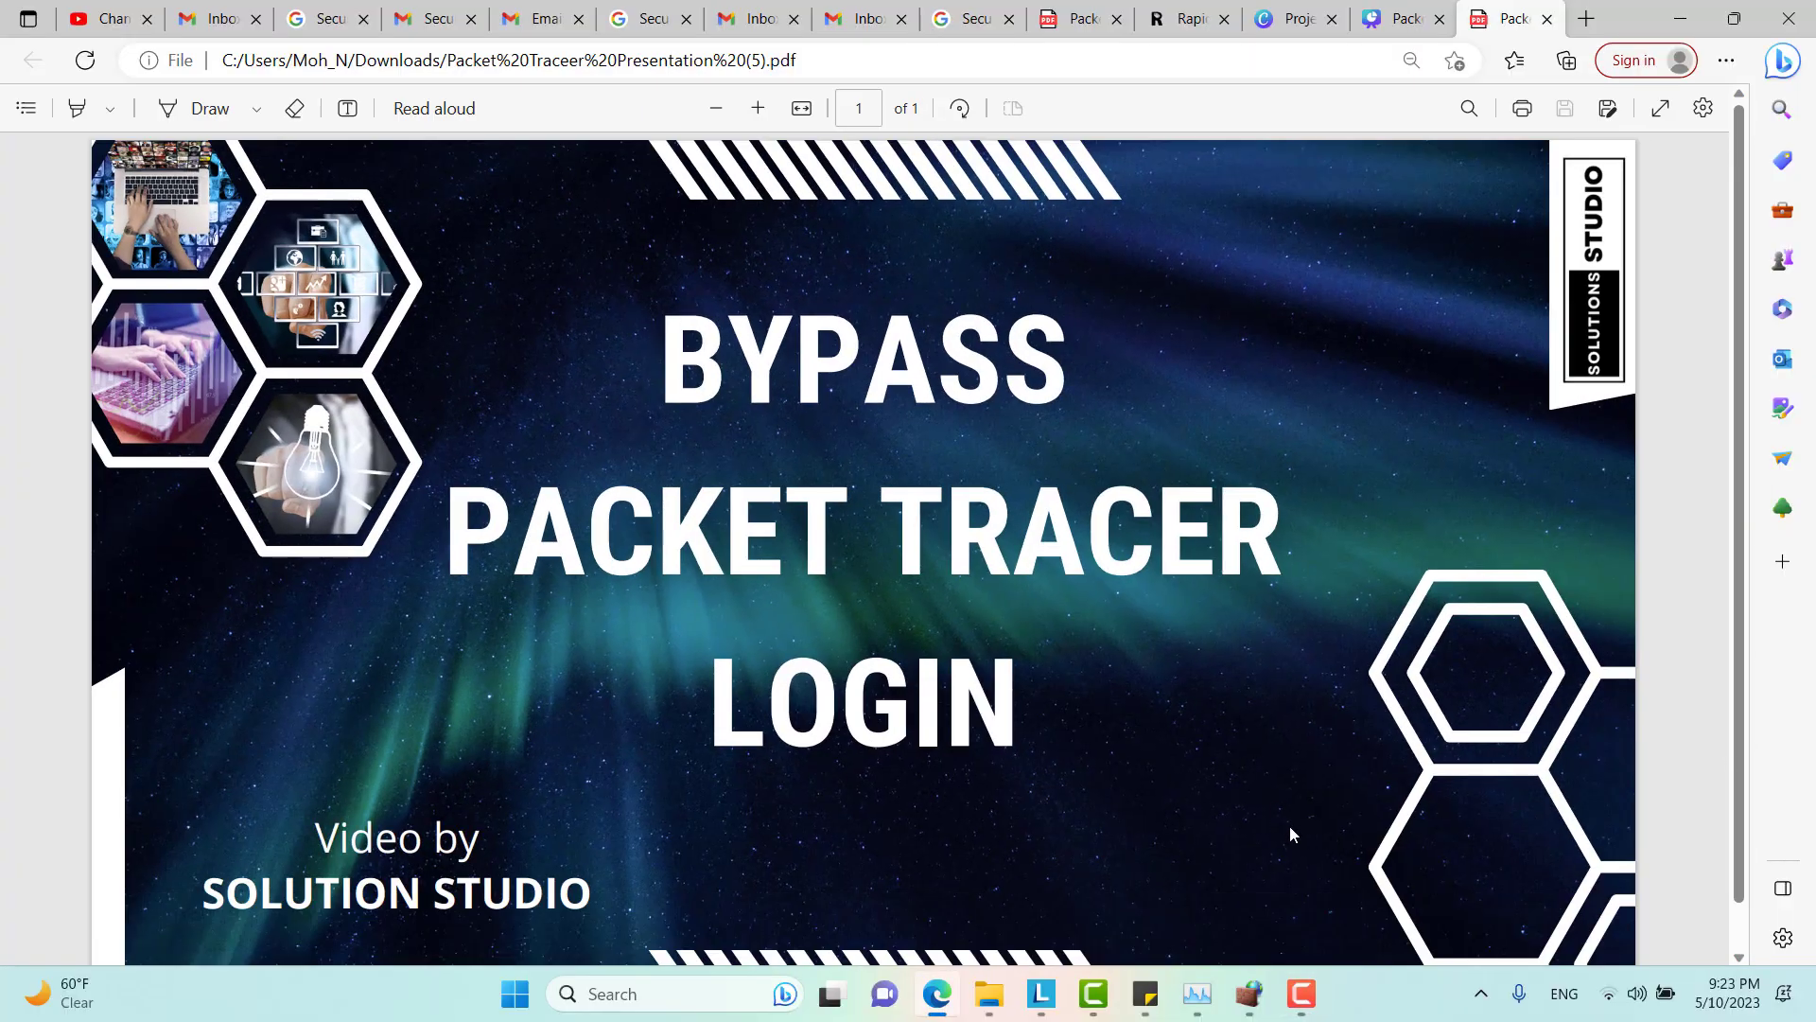
key("super")
type("pack")
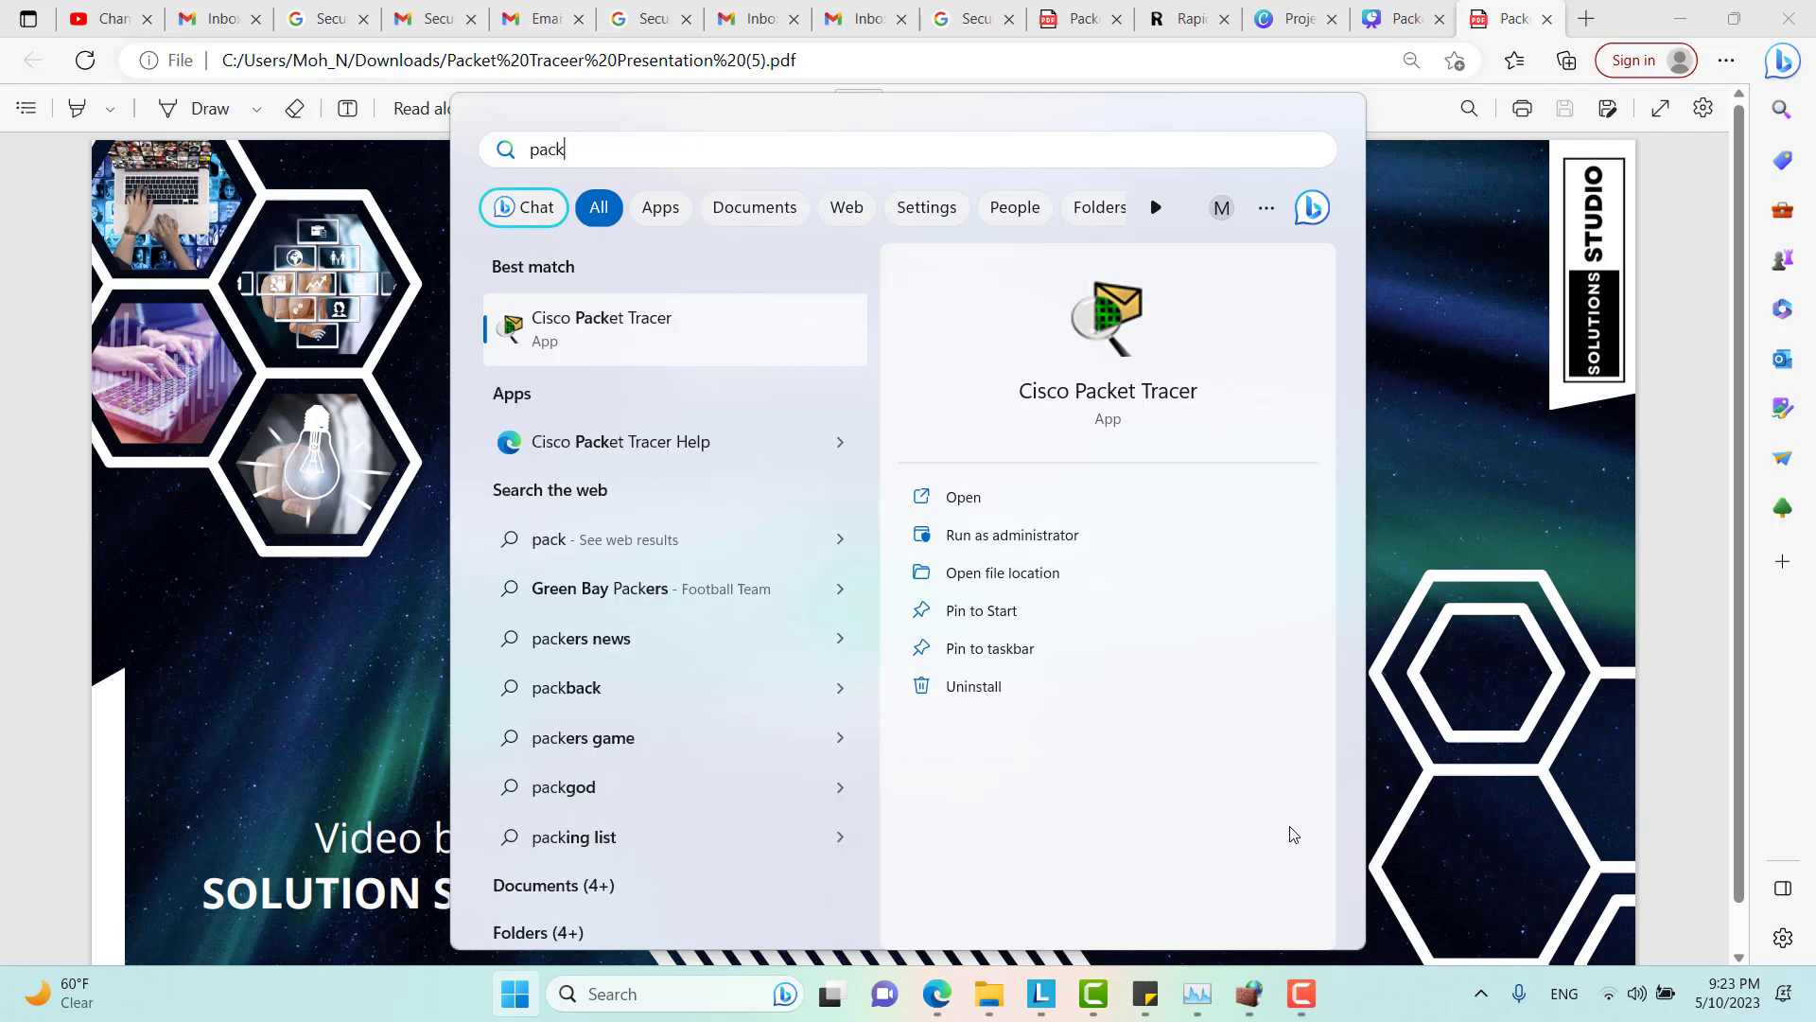
key("Return")
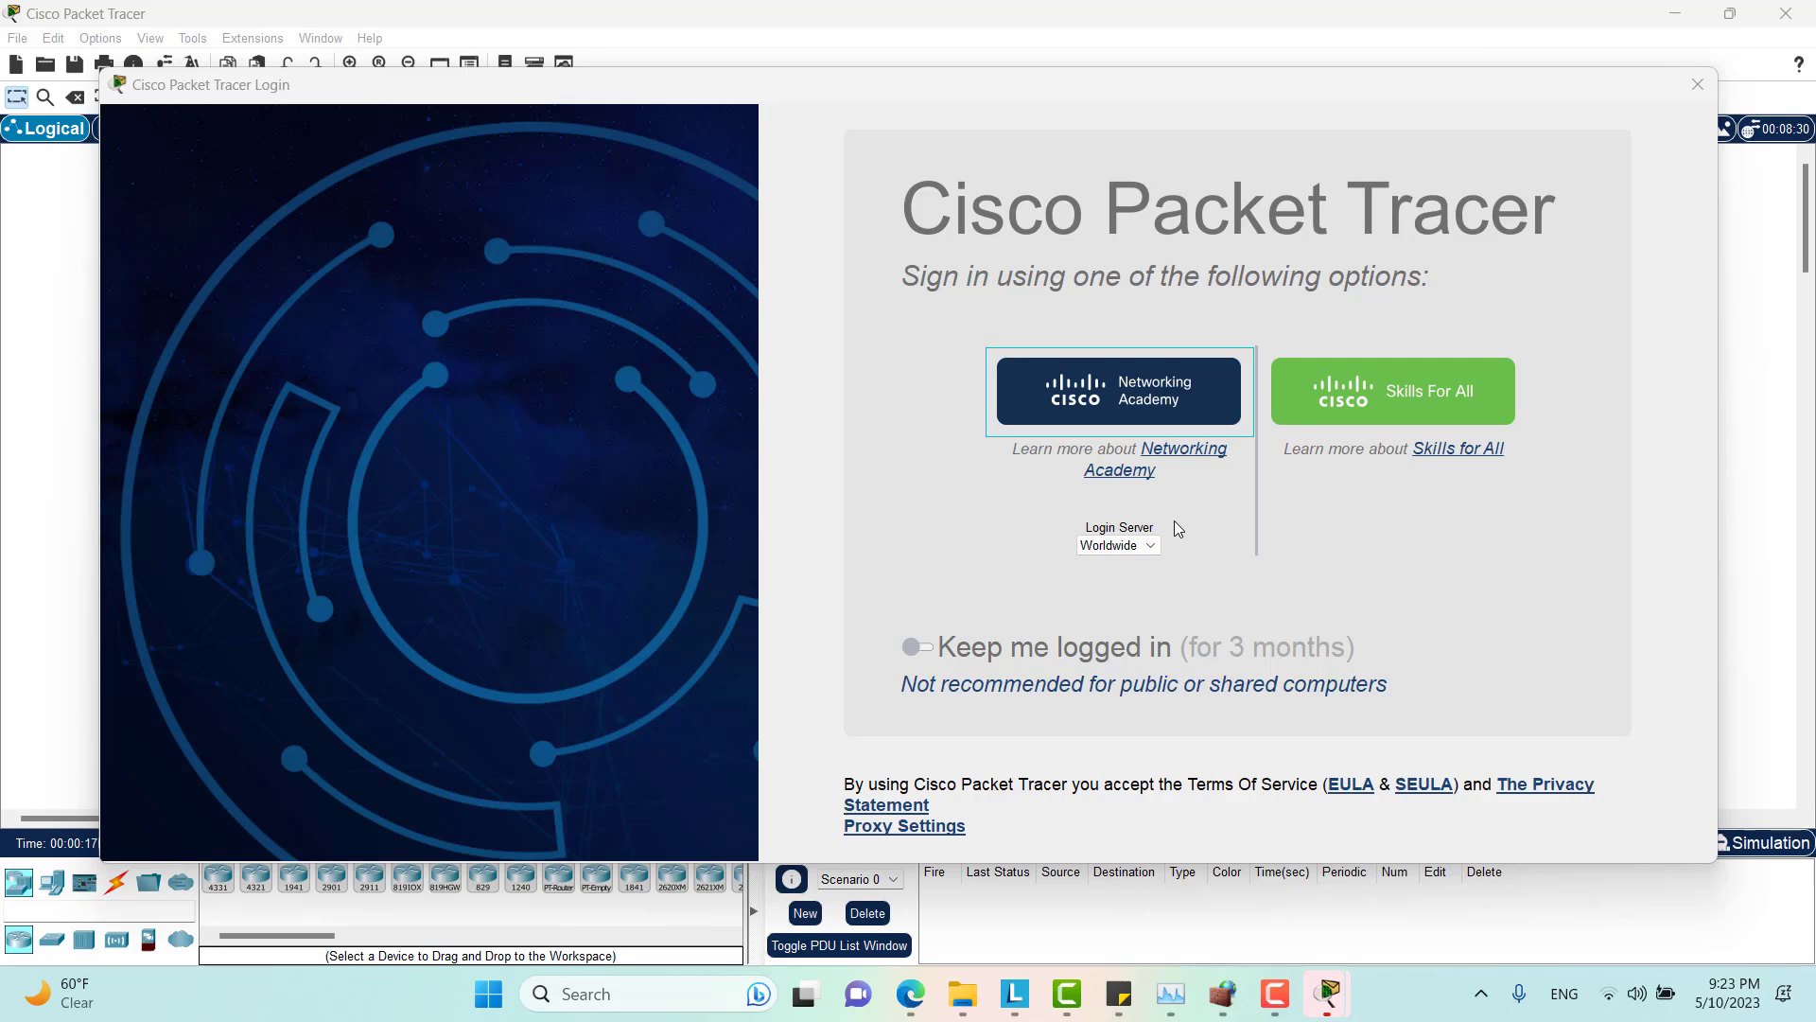
left_click(1698, 84)
Dismiss Packet Tracer's authentication error, then open Windows Defender Firewall with Advanced Security at Inbound Rules
left_click(1035, 523)
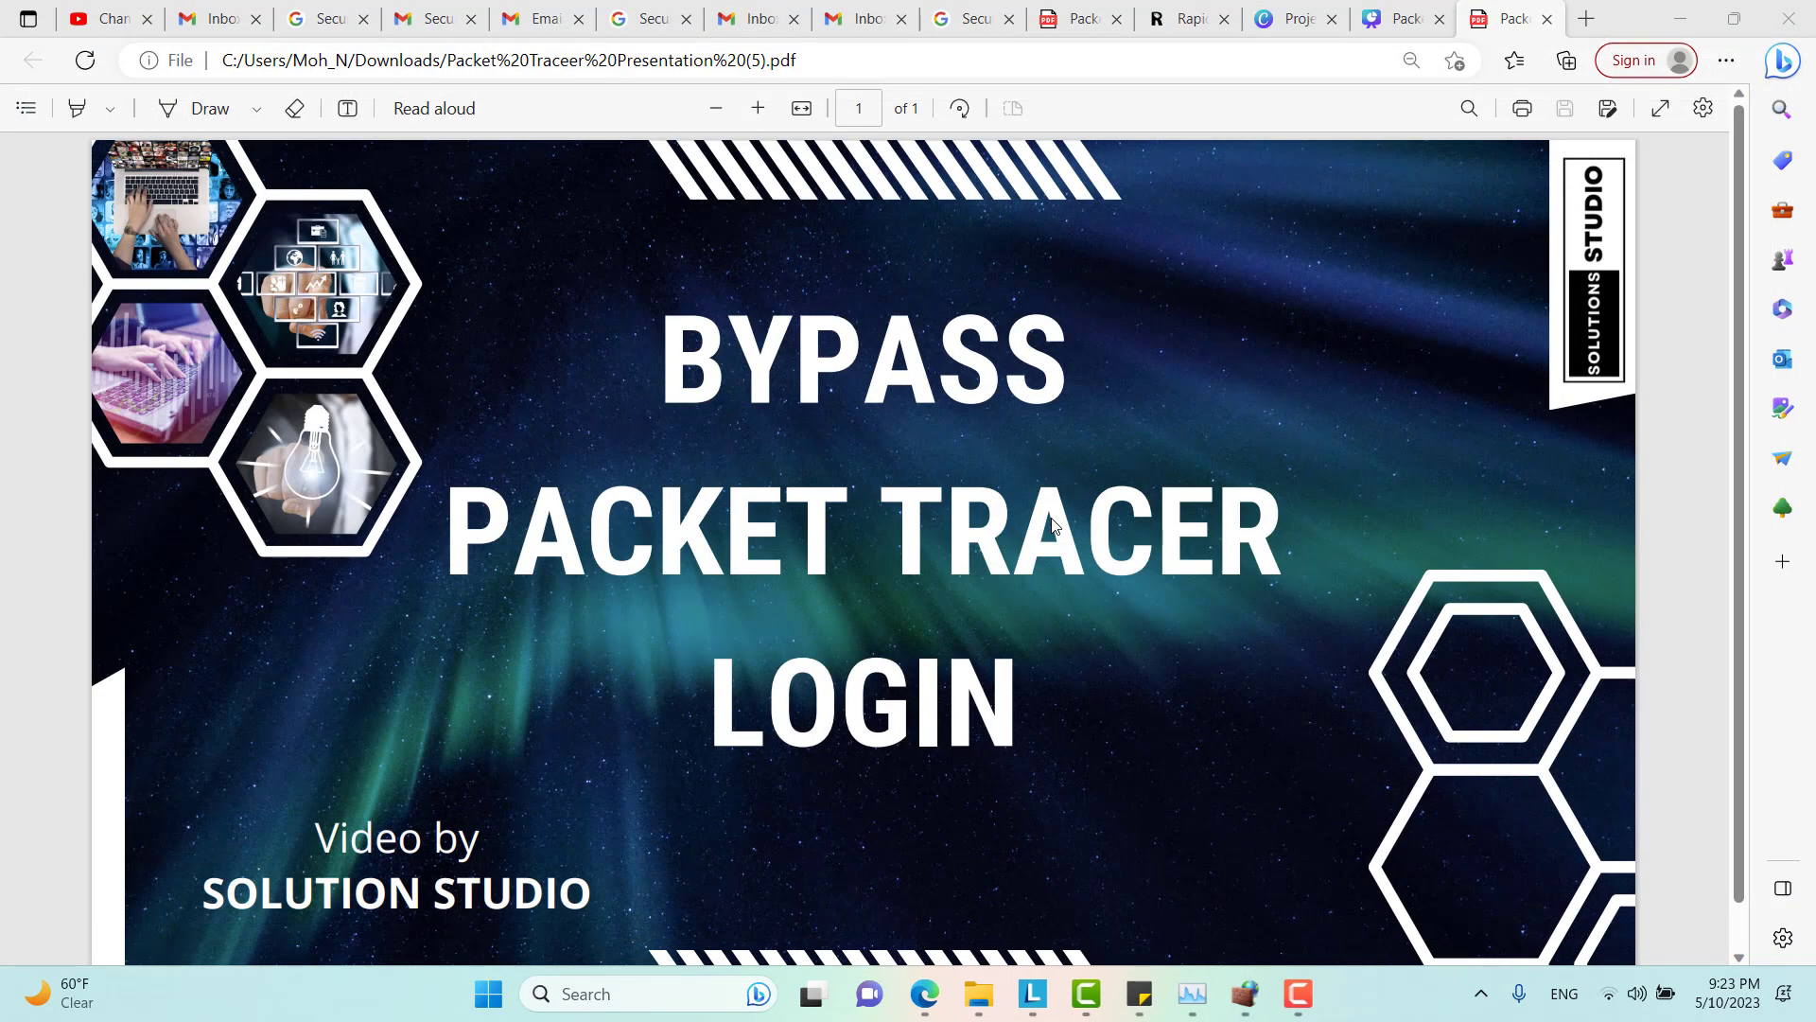
key("super")
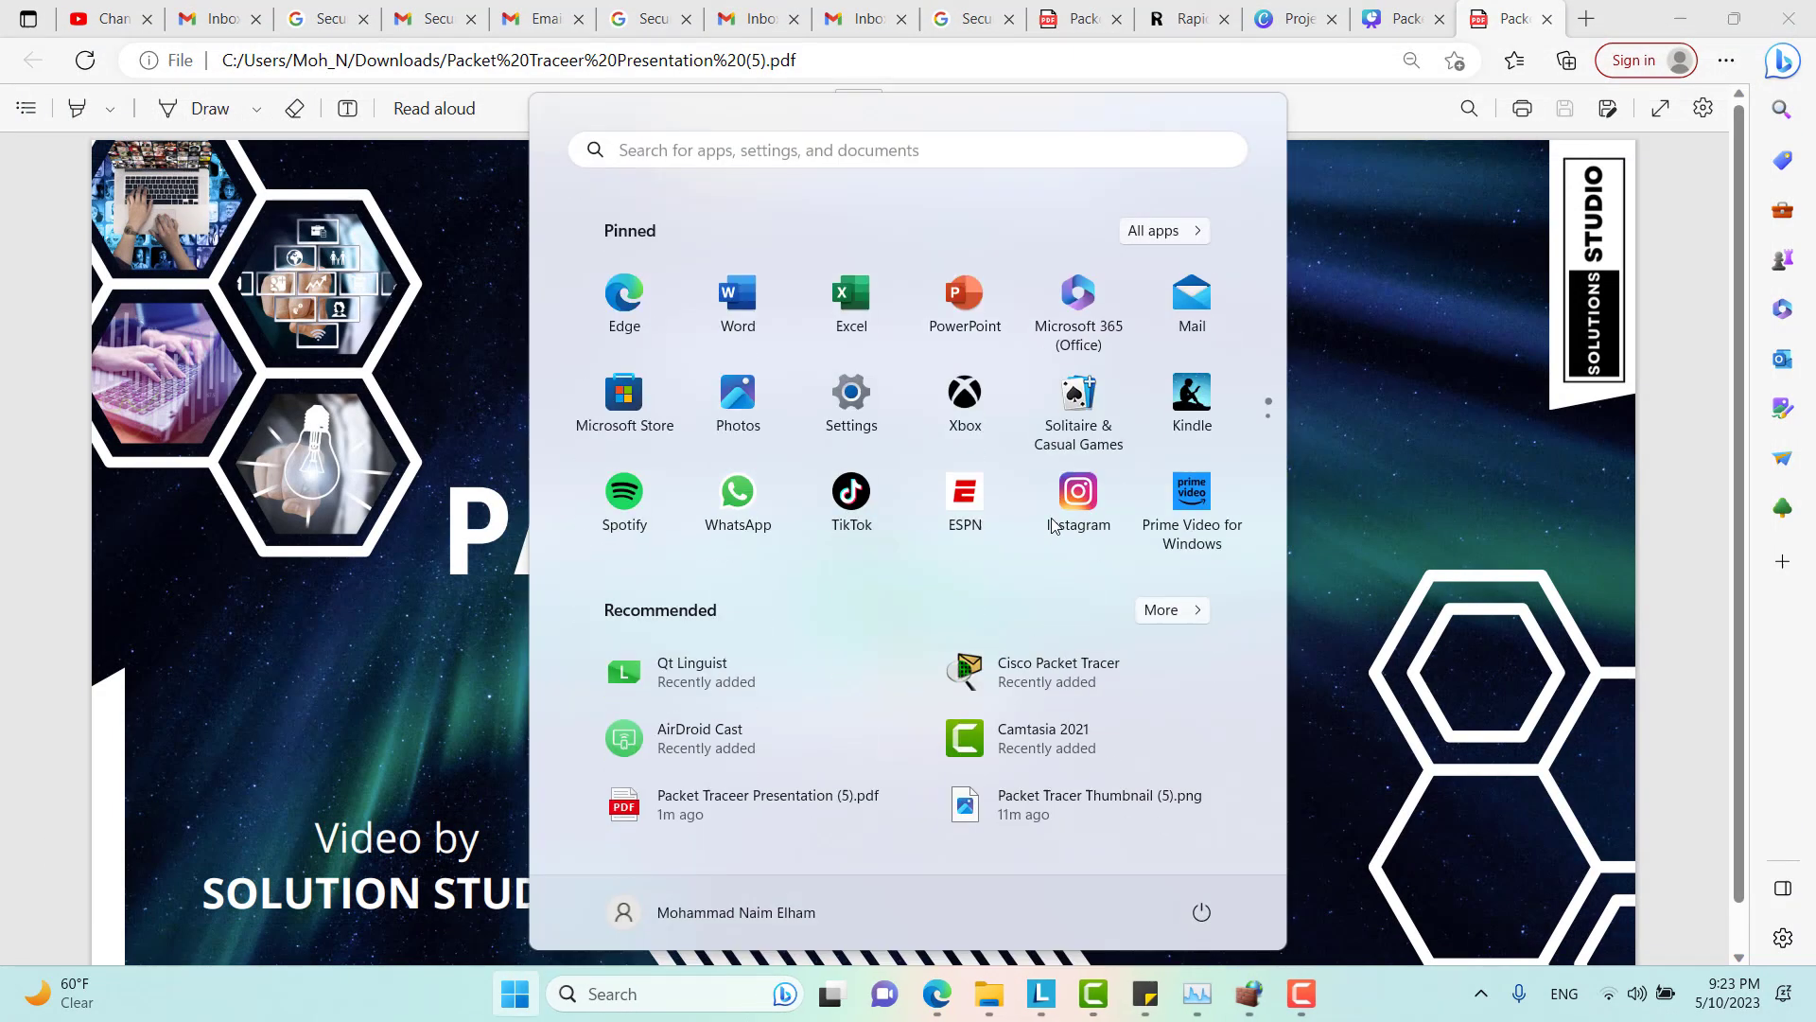
type("de")
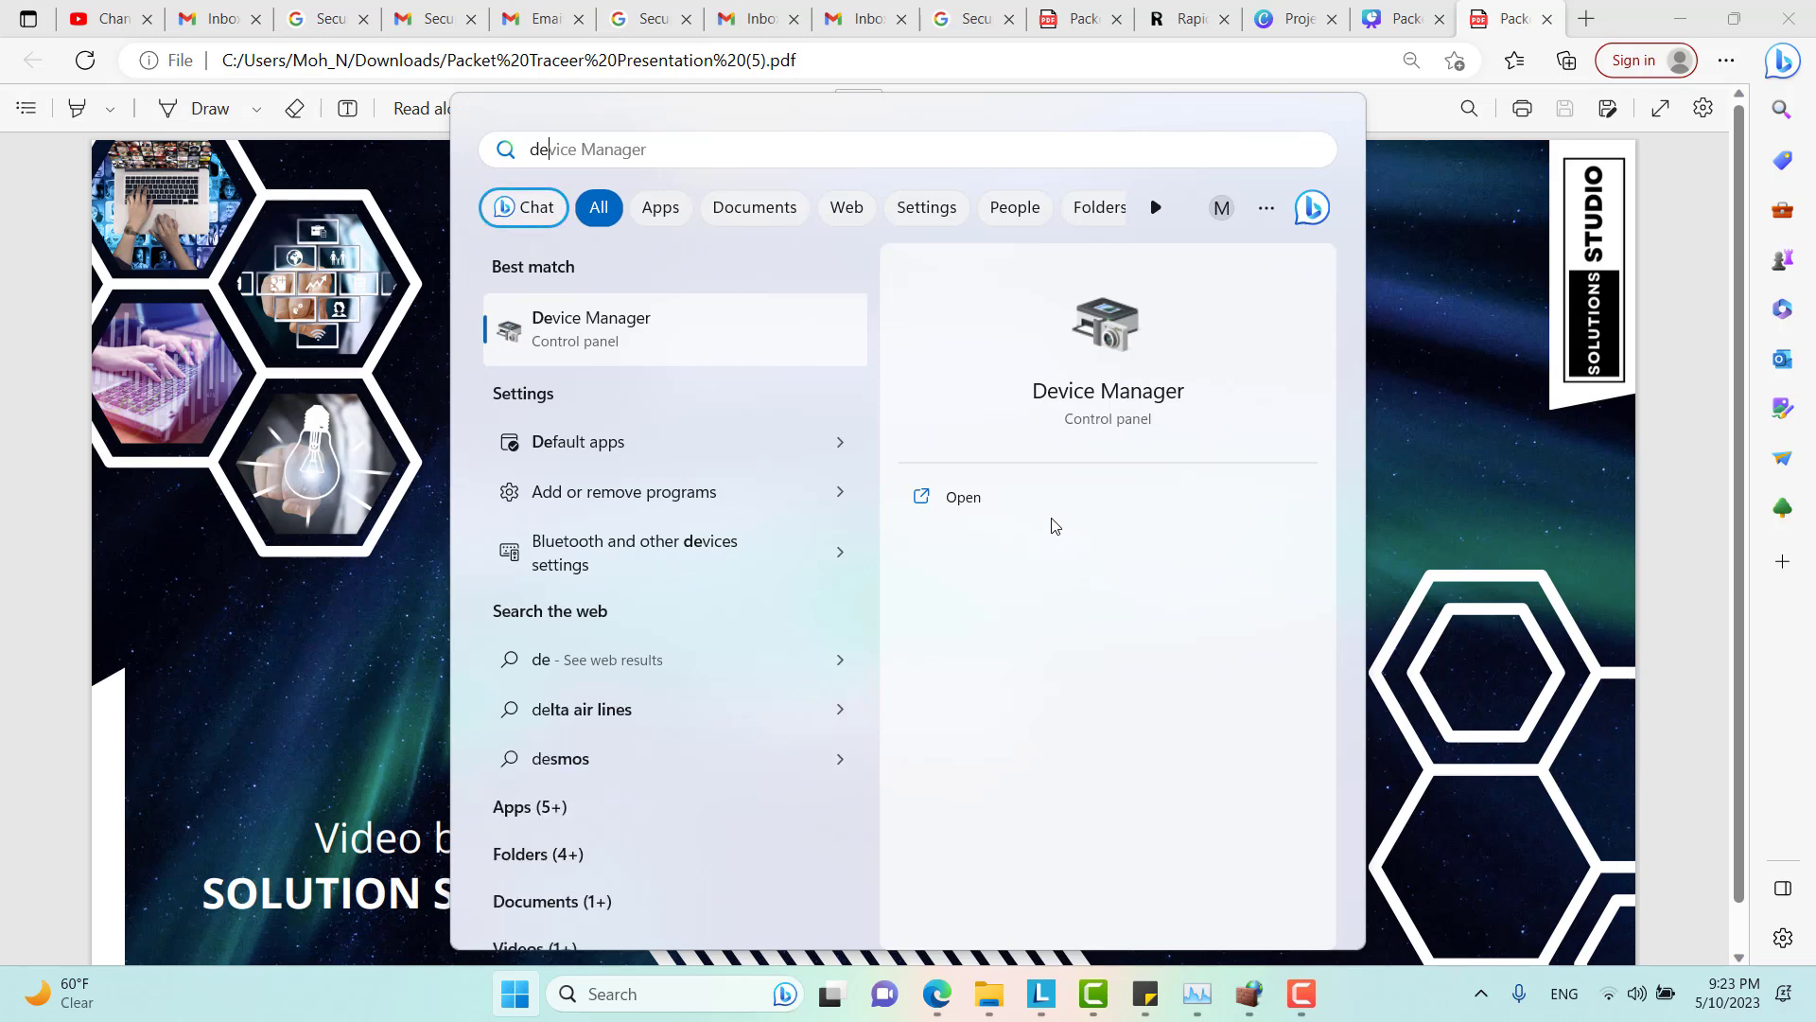
key("BackSpace")
key("BackSpace")
type("firewall")
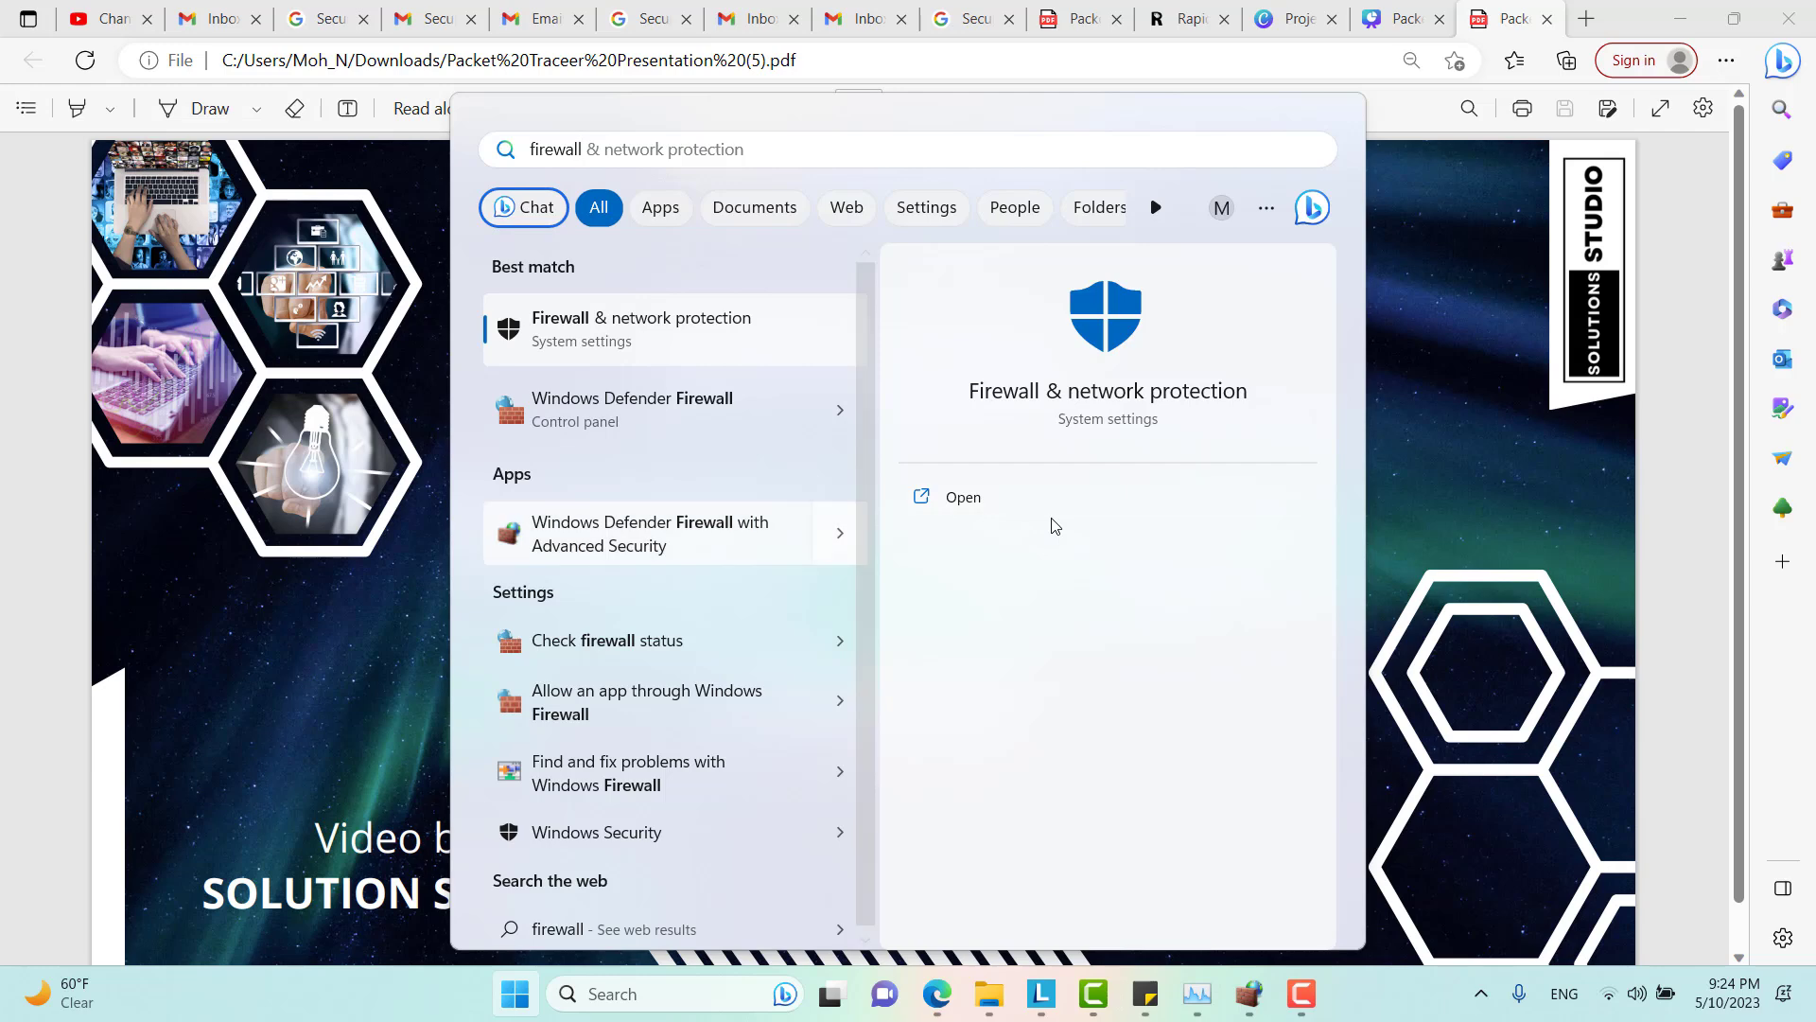
left_click(637, 554)
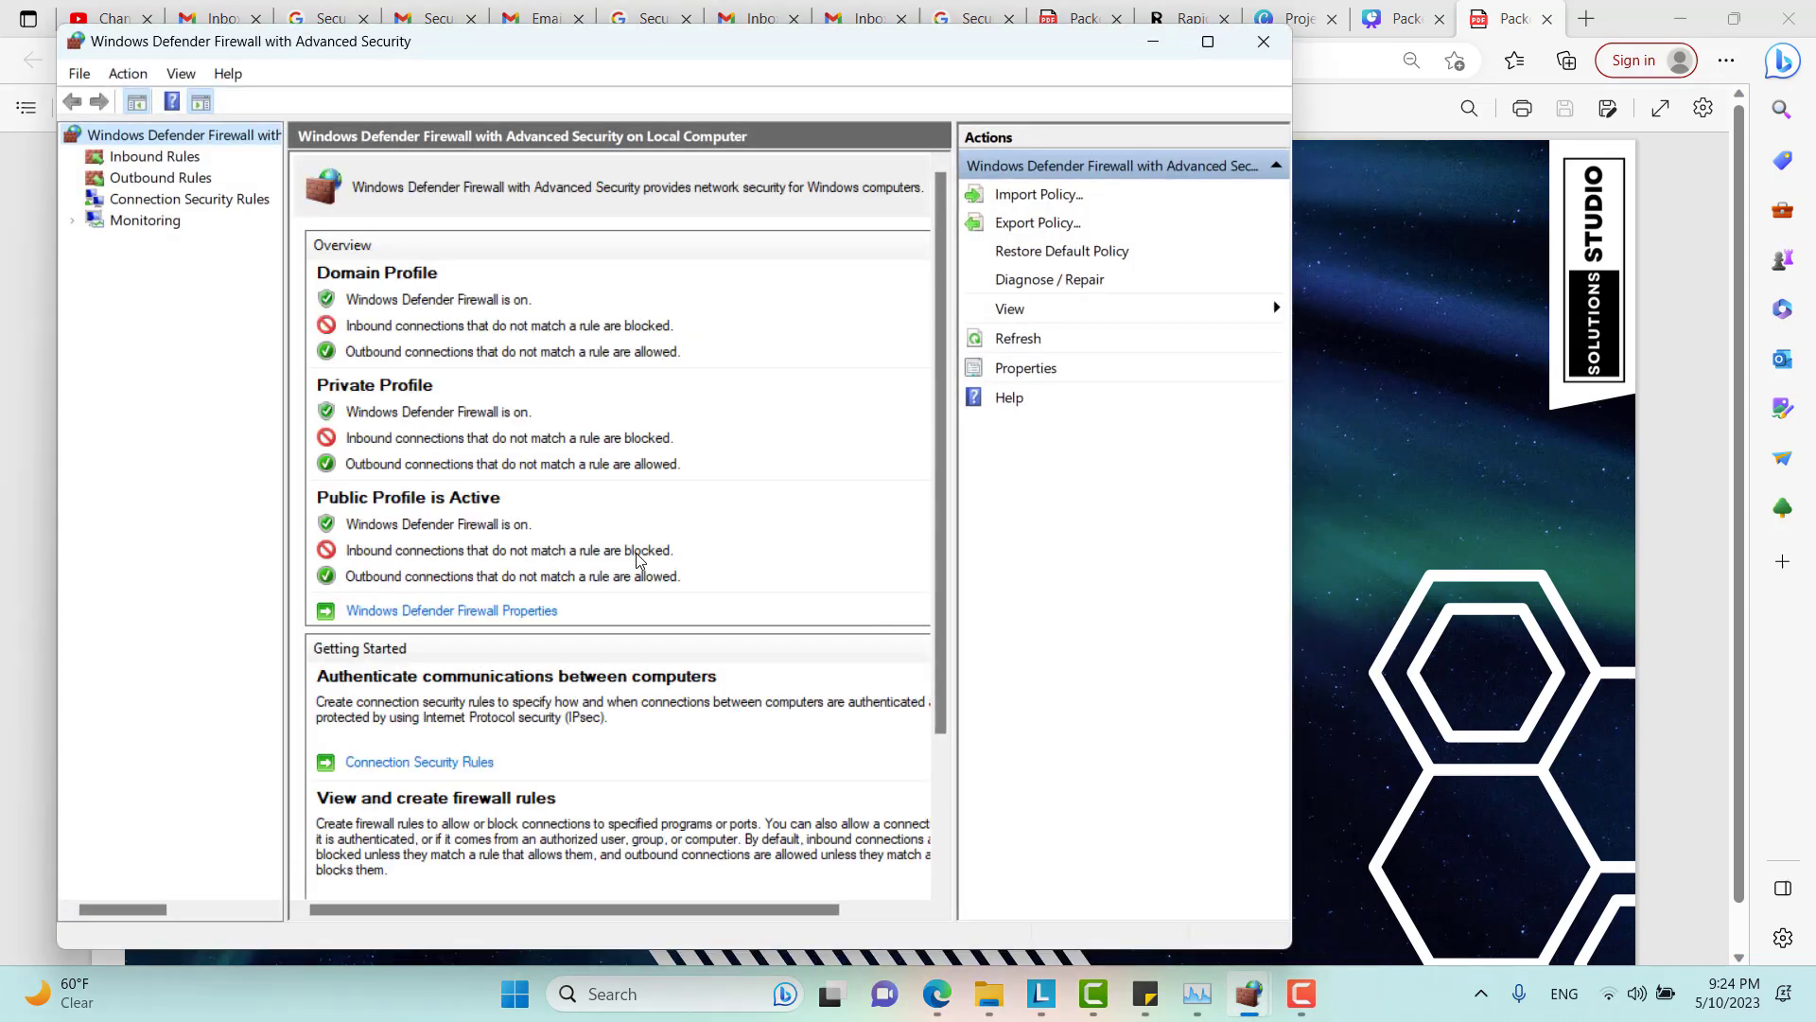
left_click(152, 158)
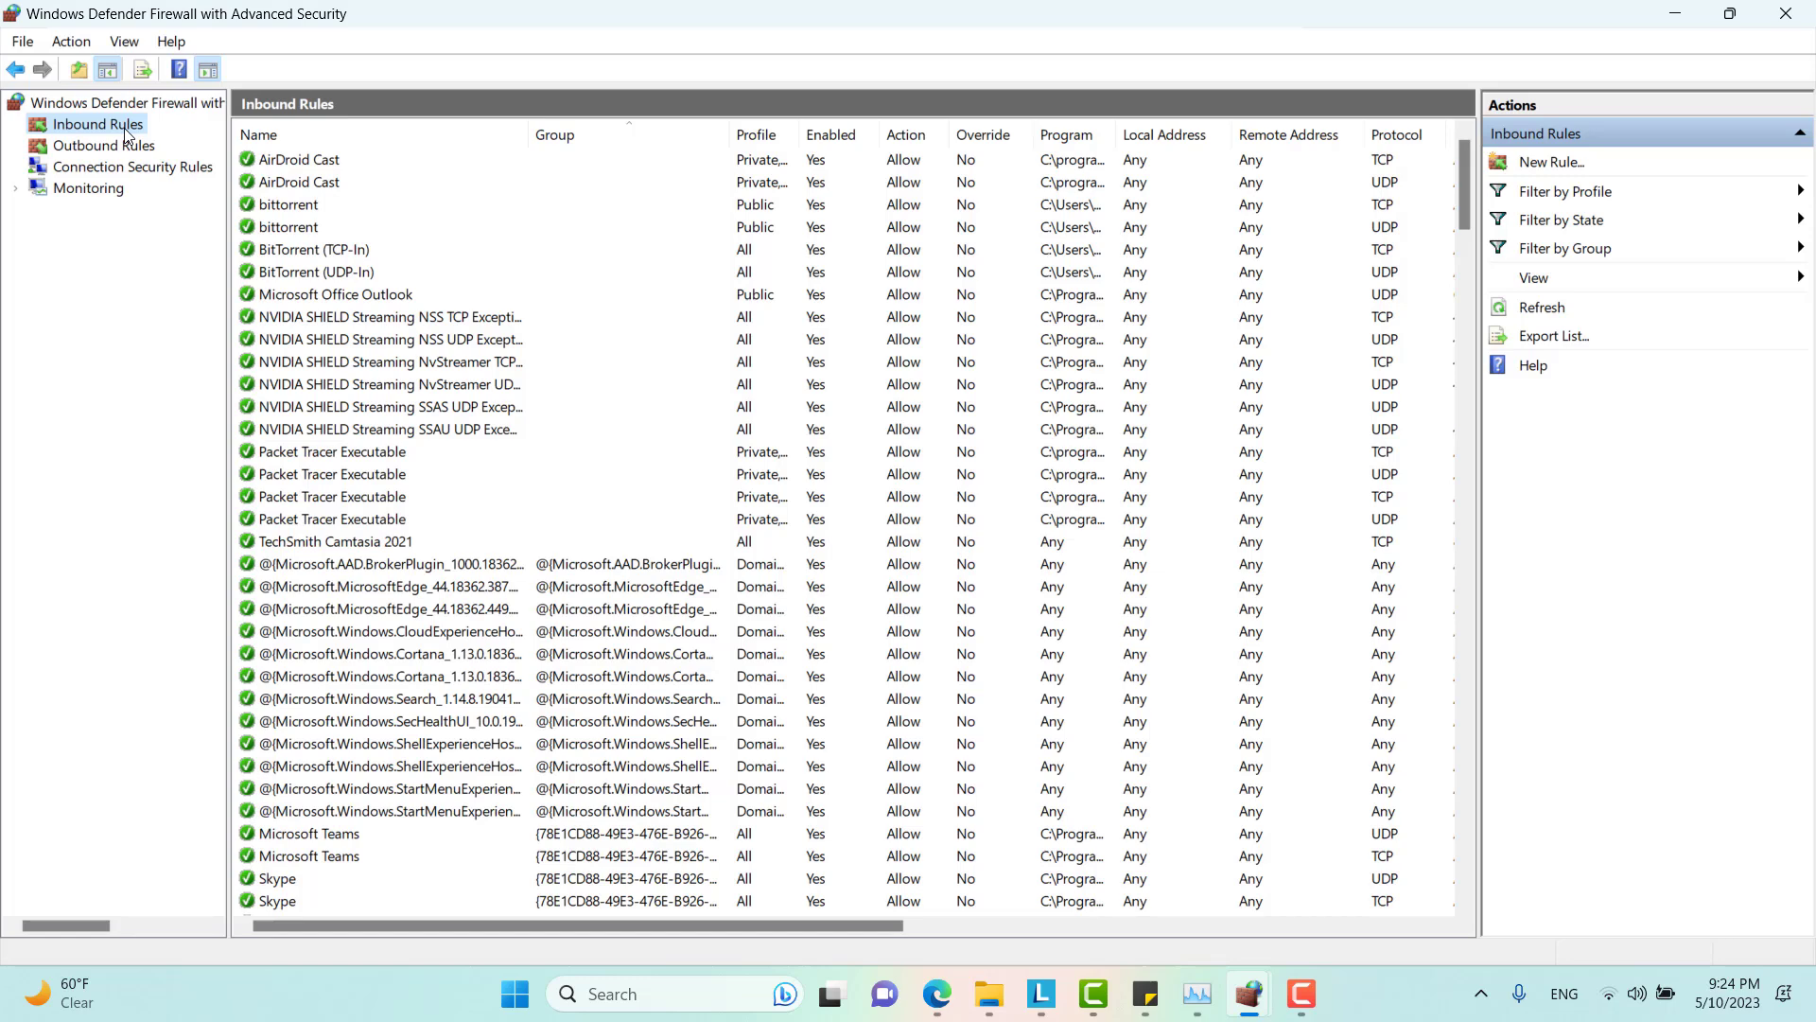
right_click(125, 133)
Start a new inbound rule of type Program
left_click(161, 142)
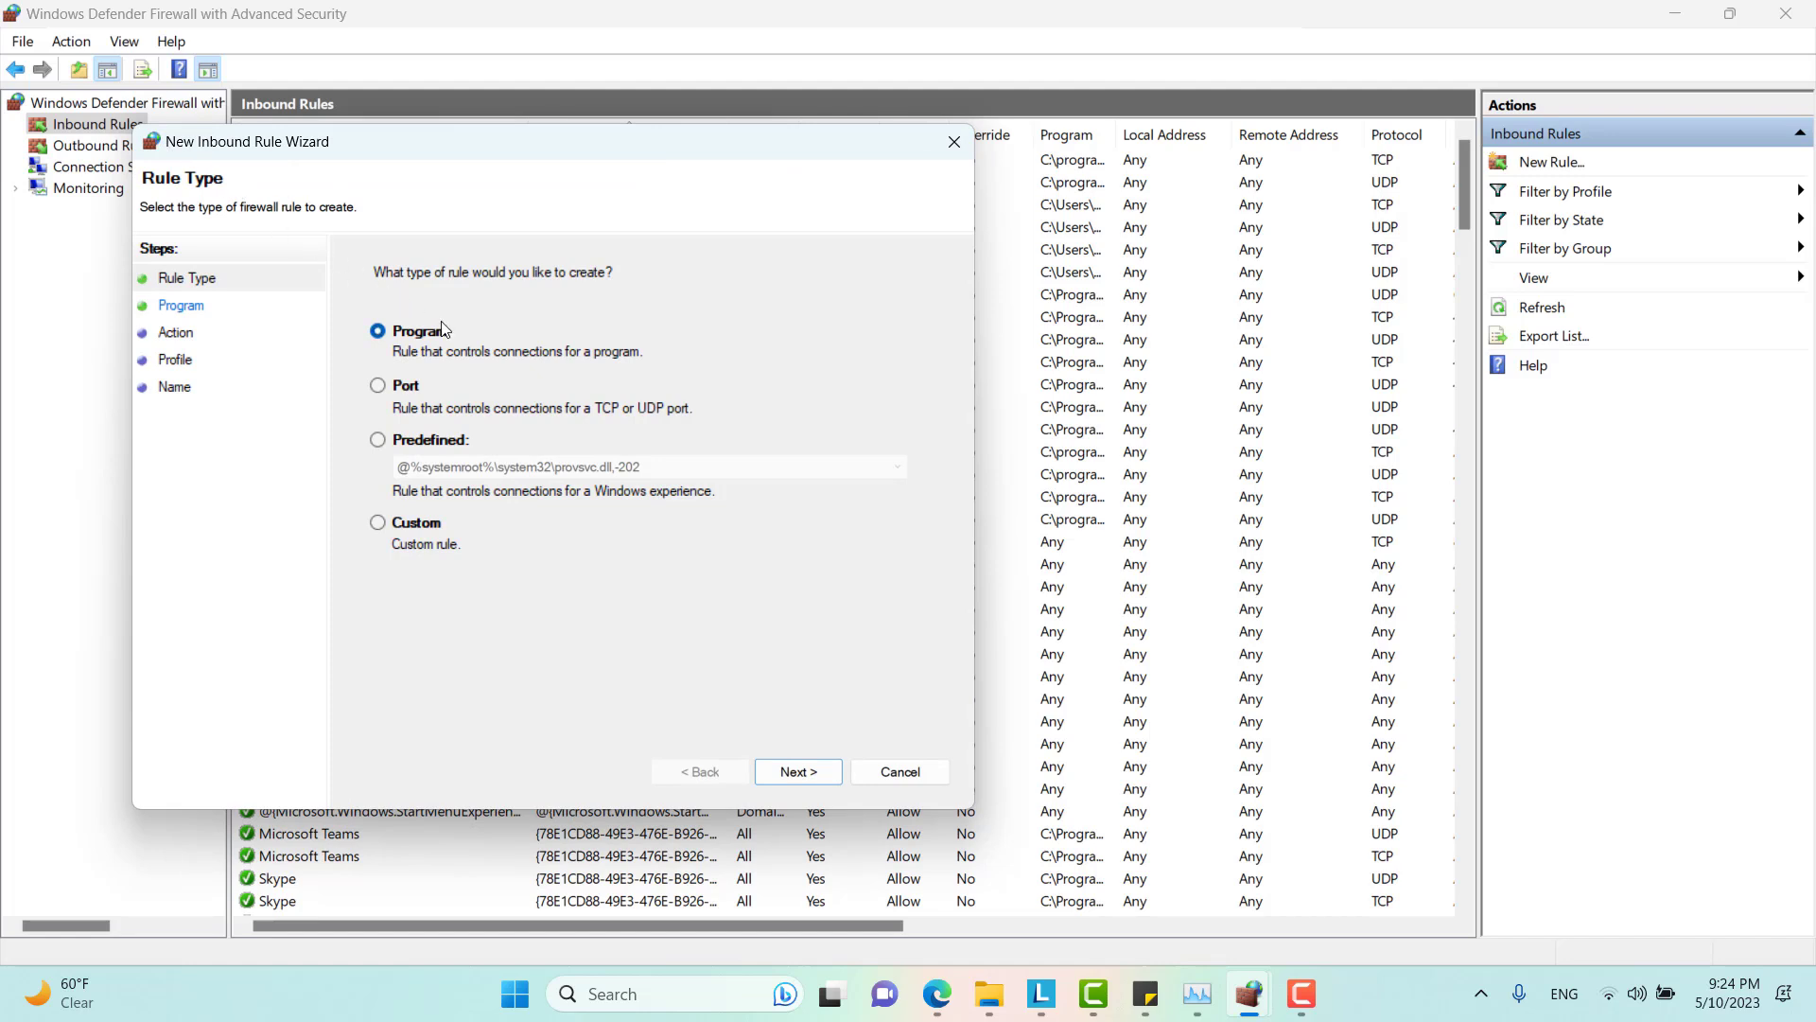
left_click(443, 328)
left_click(443, 328)
left_click(444, 330)
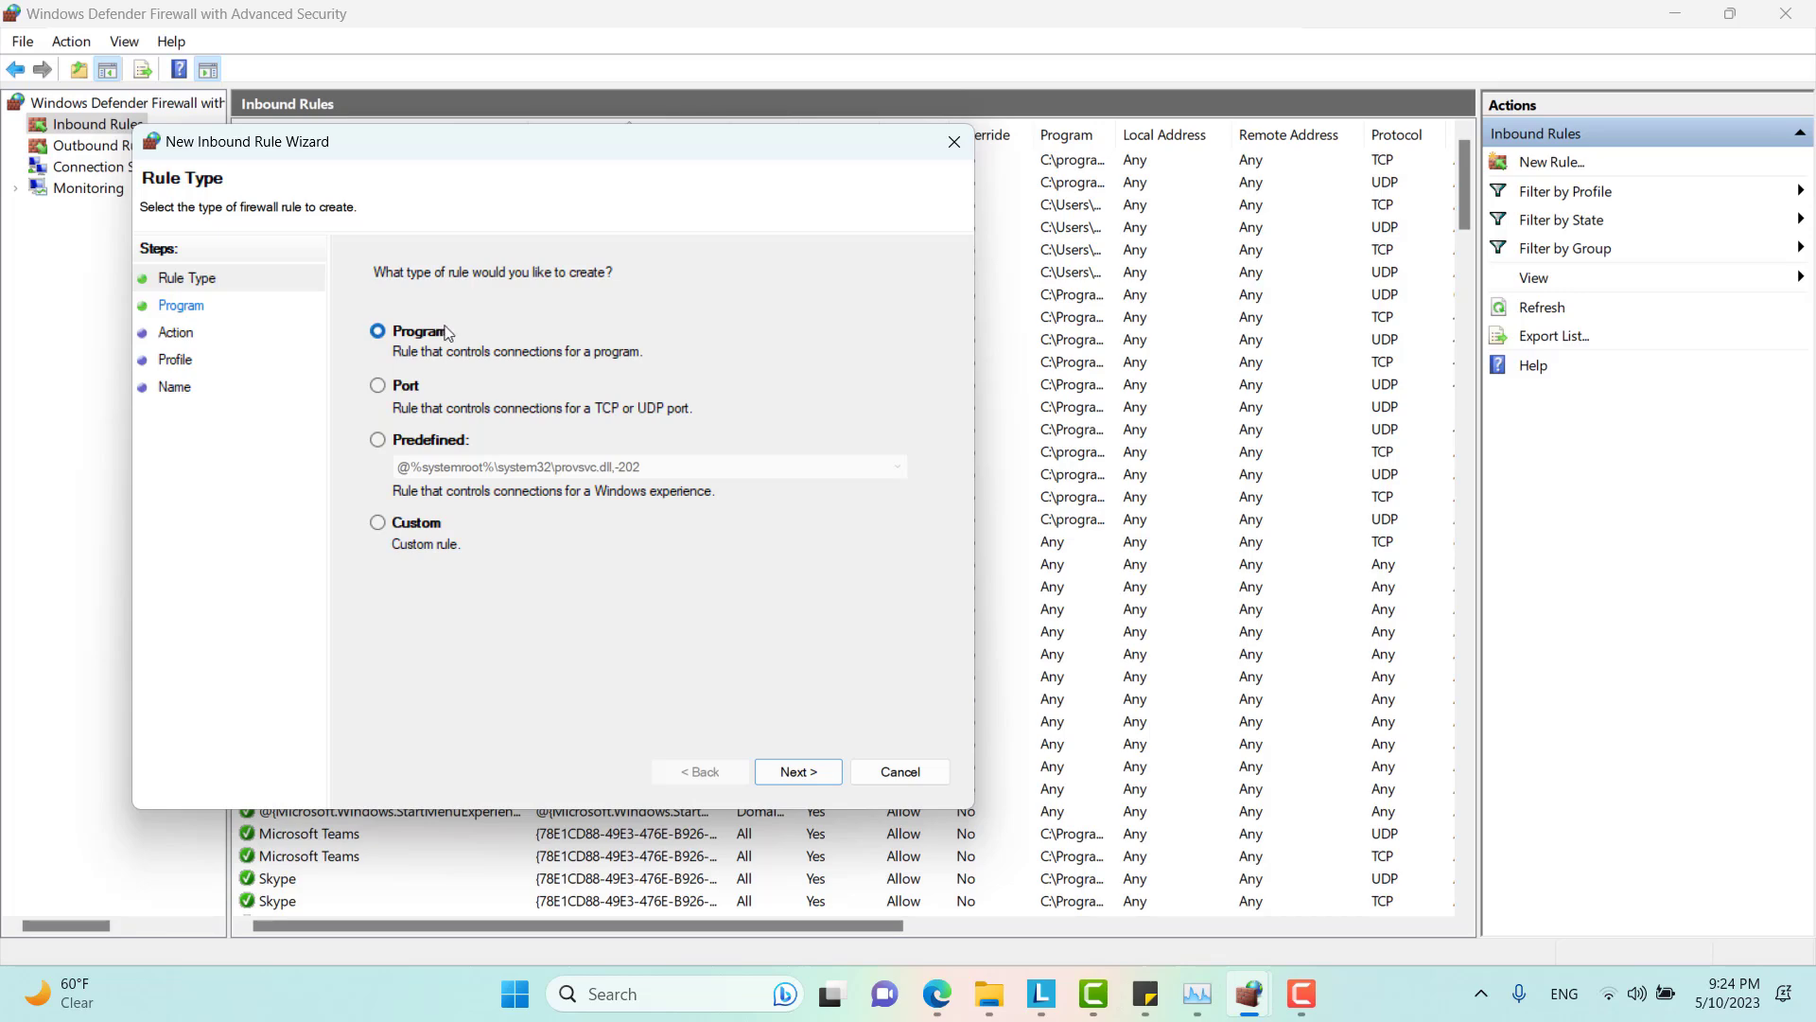
left_click(806, 766)
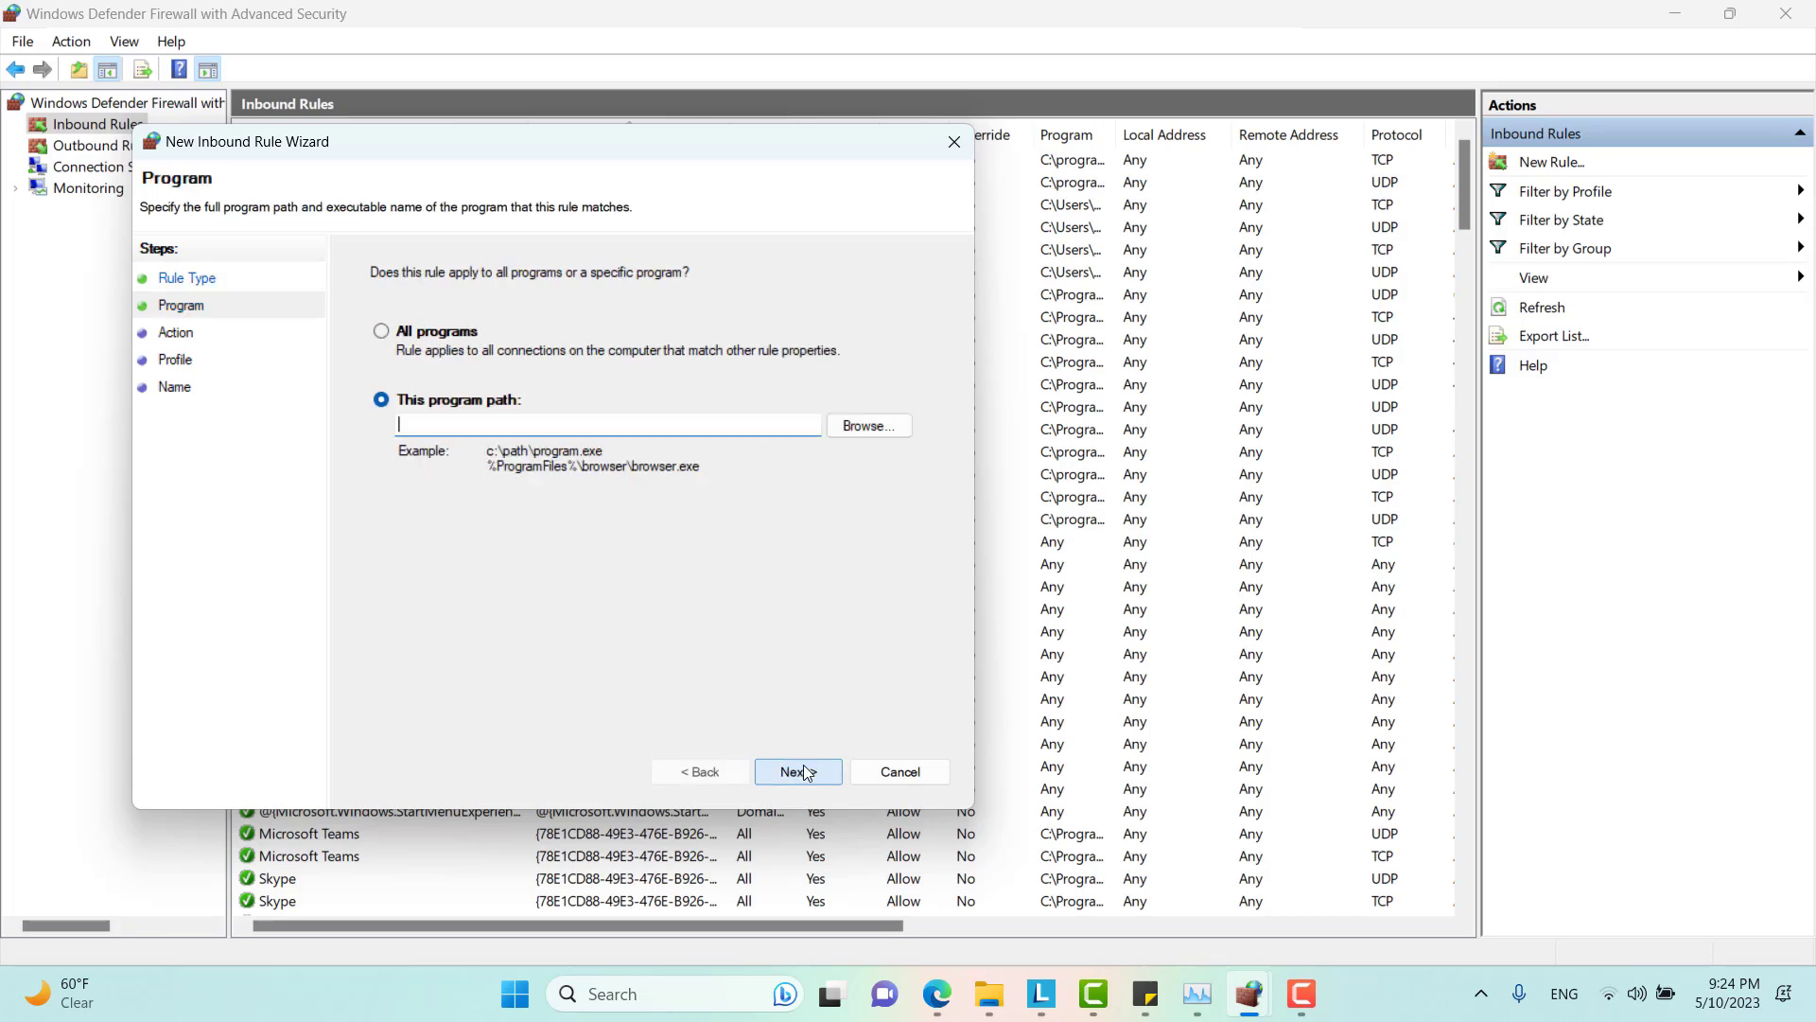
Set the rule's program to C:\Program Files\Cisco Packet Tracer 8.2.1\bin\PacketTracer.exe
left_click(862, 426)
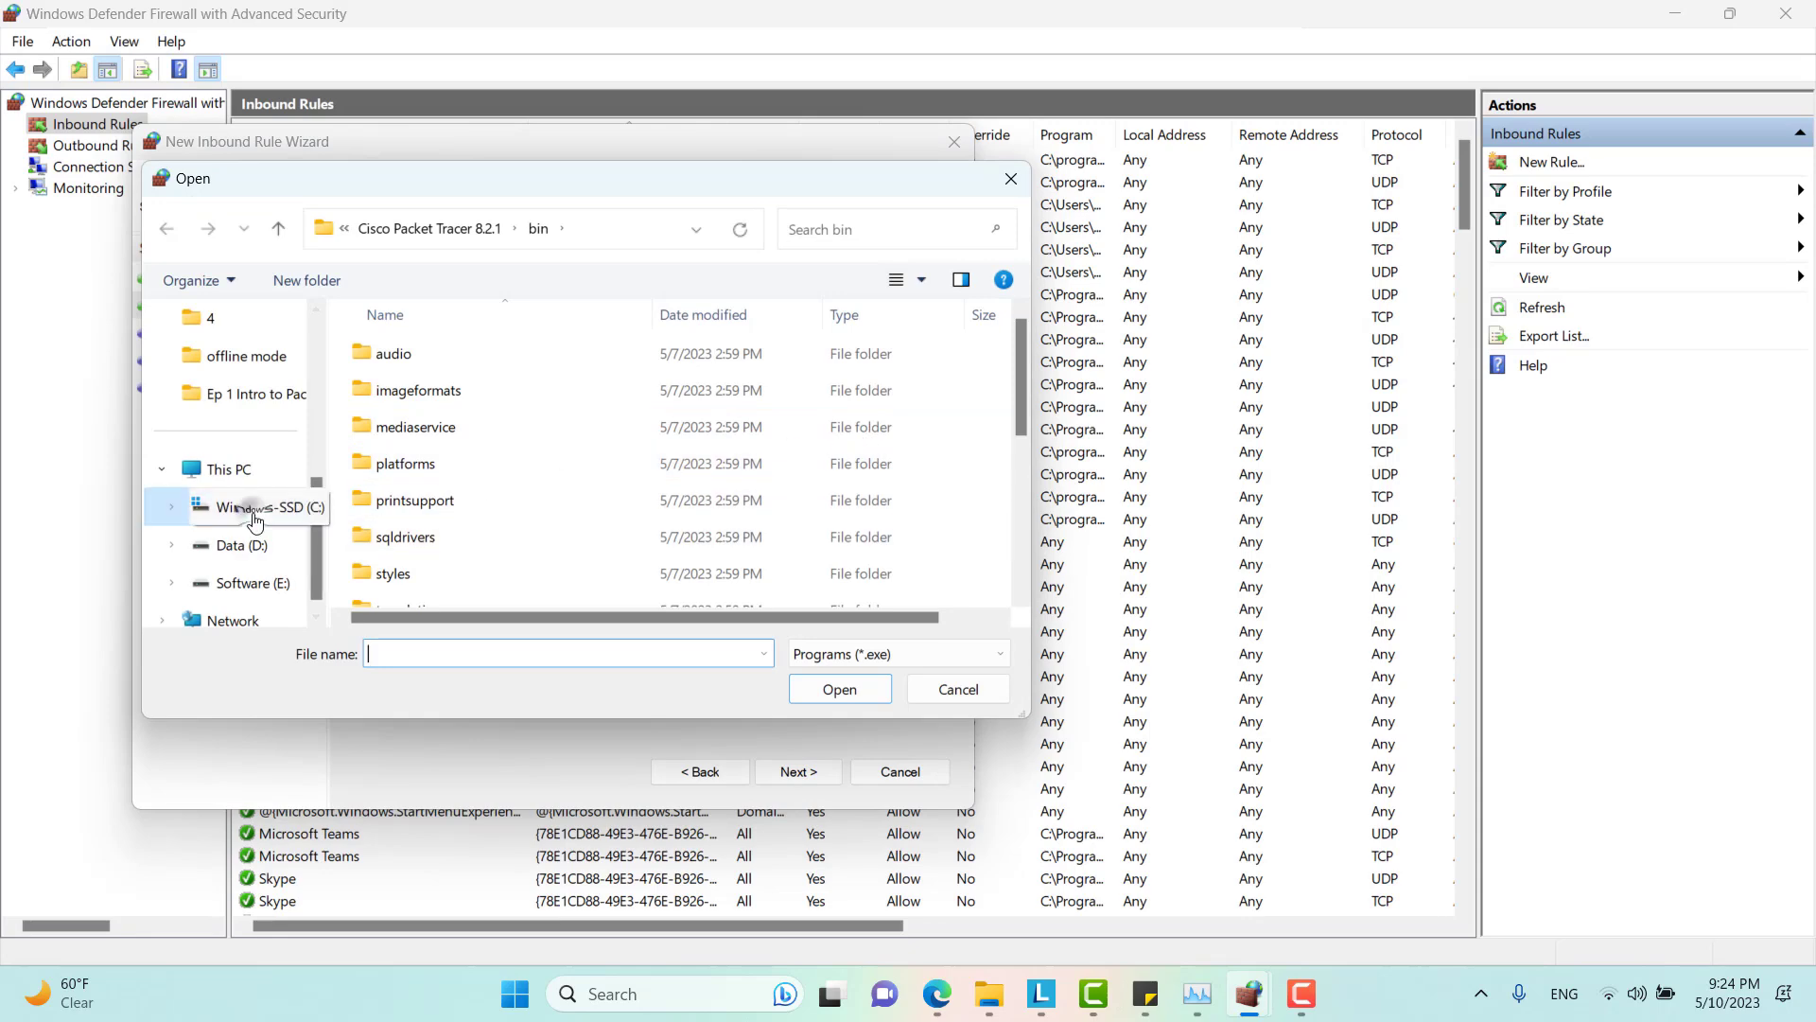
left_click(253, 515)
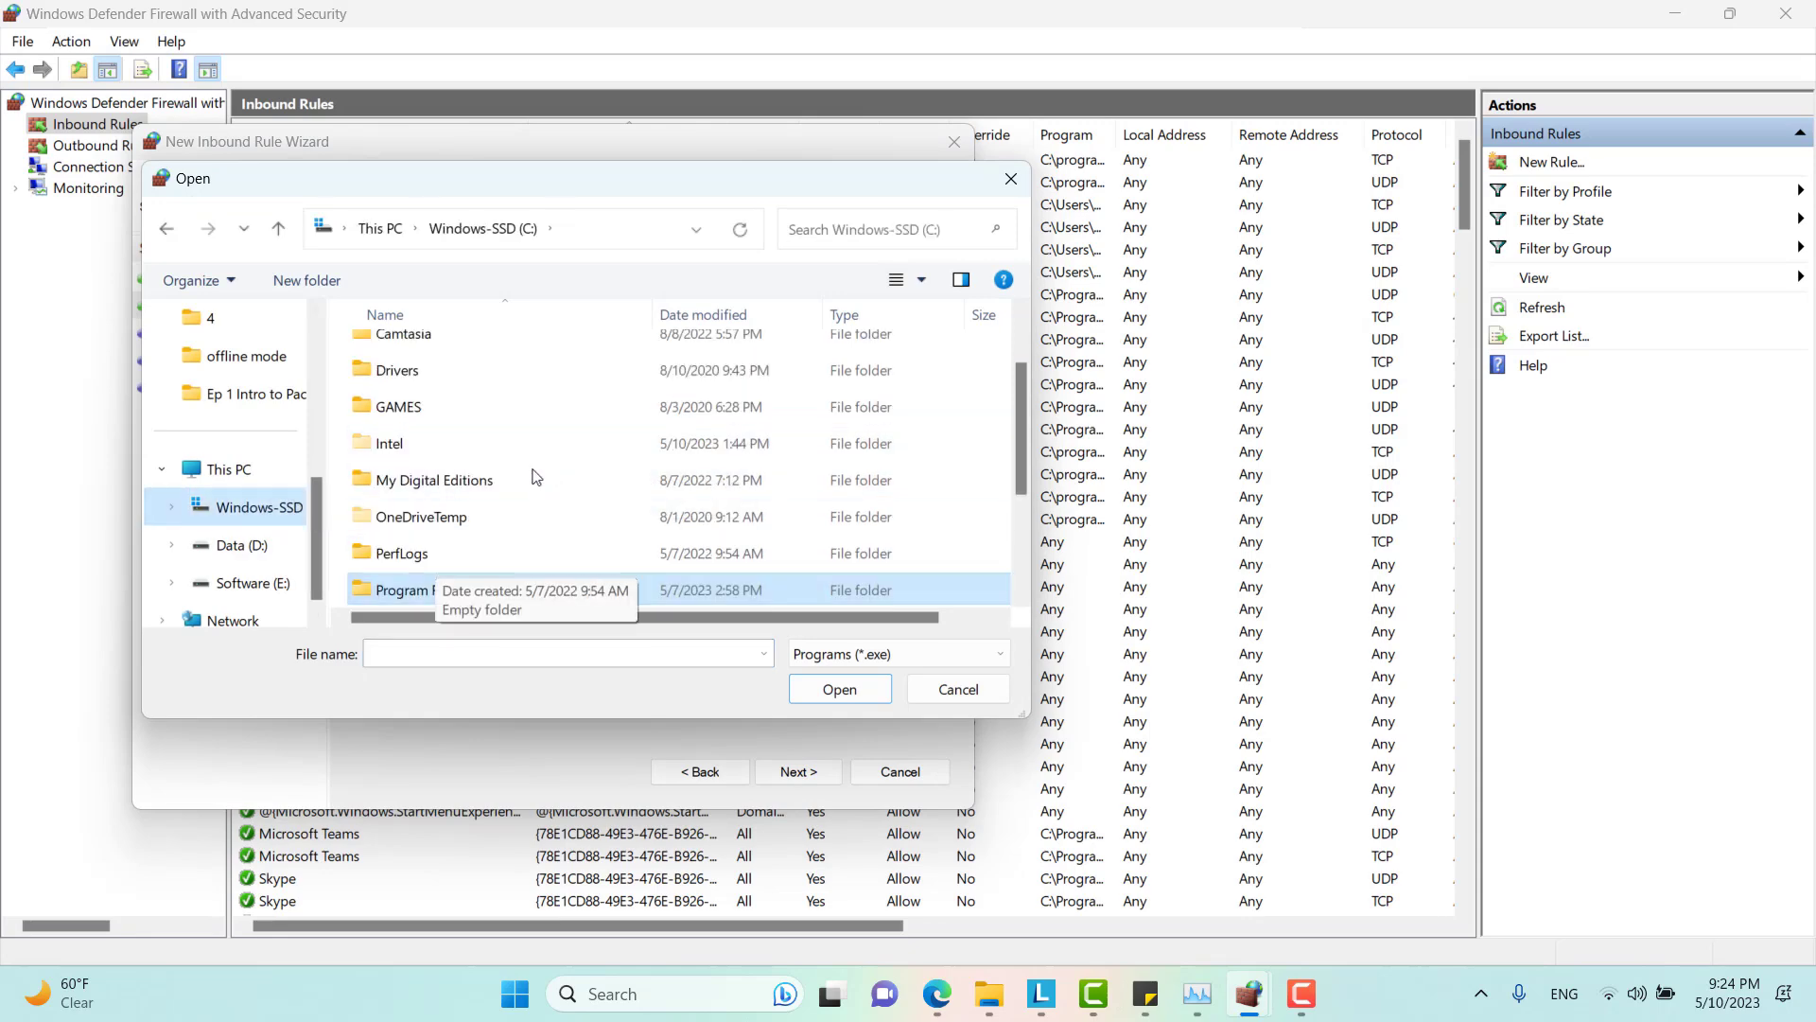
double_click(417, 590)
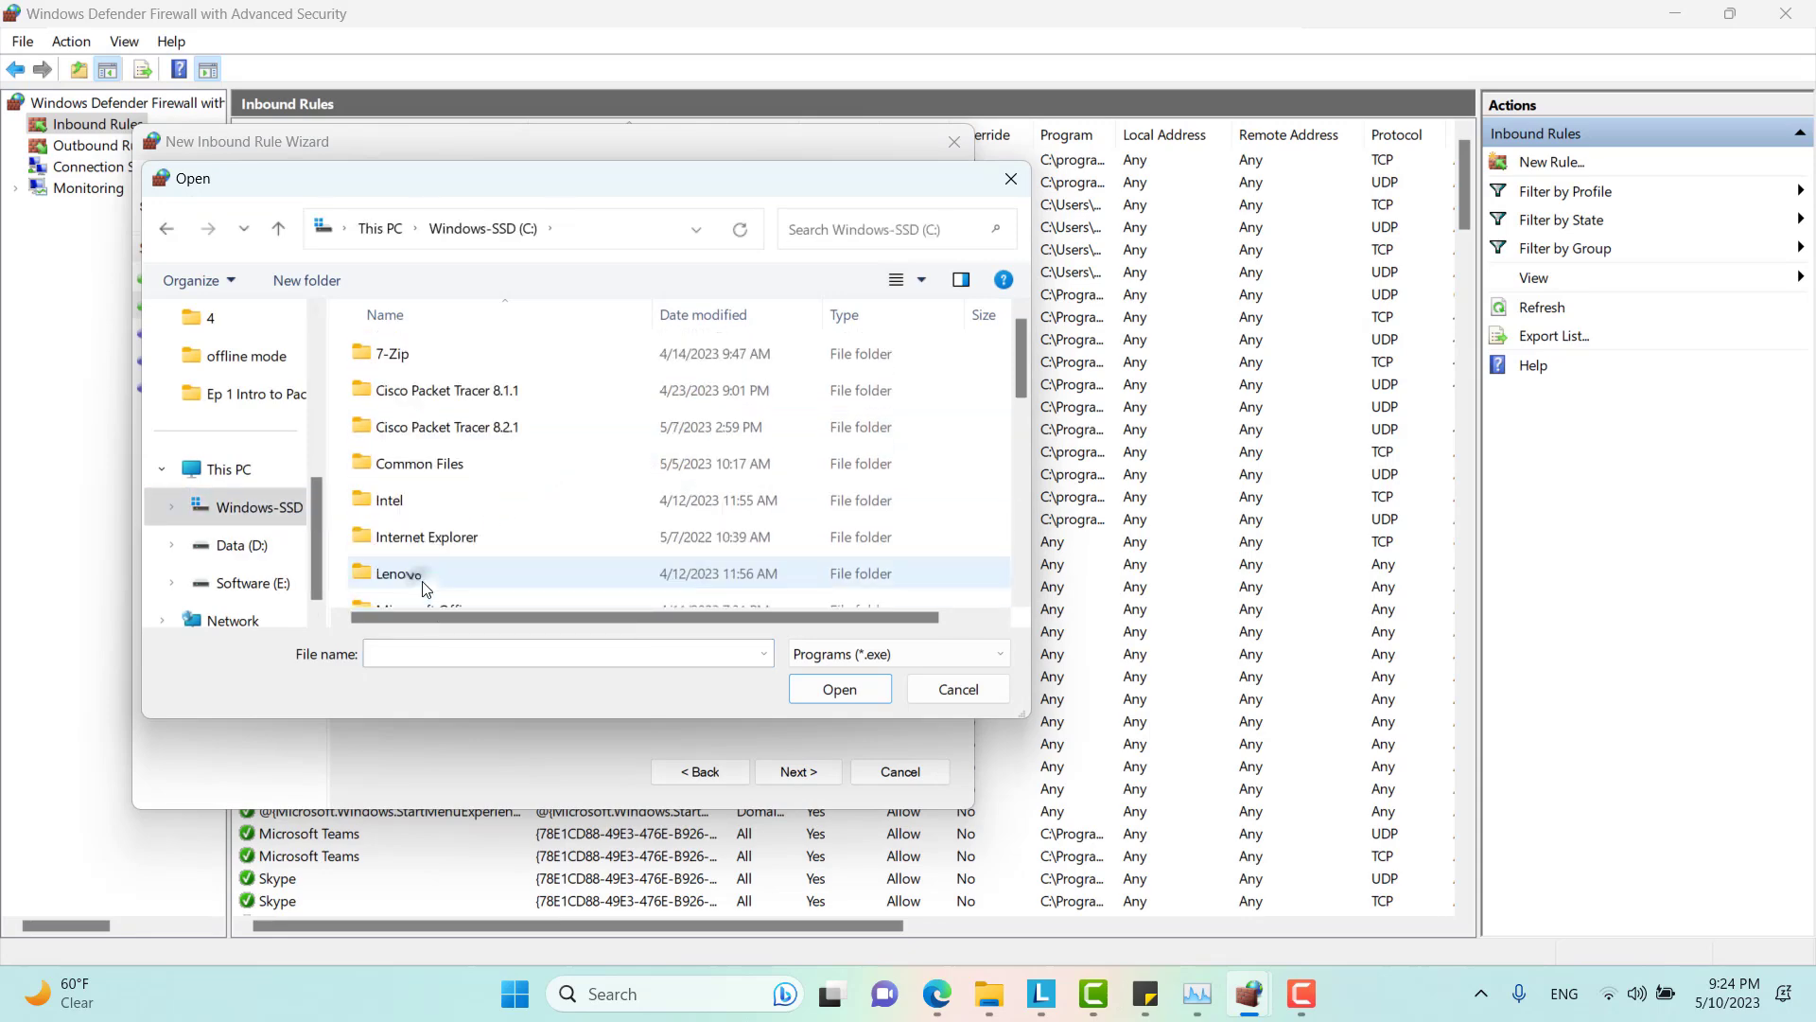
double_click(509, 427)
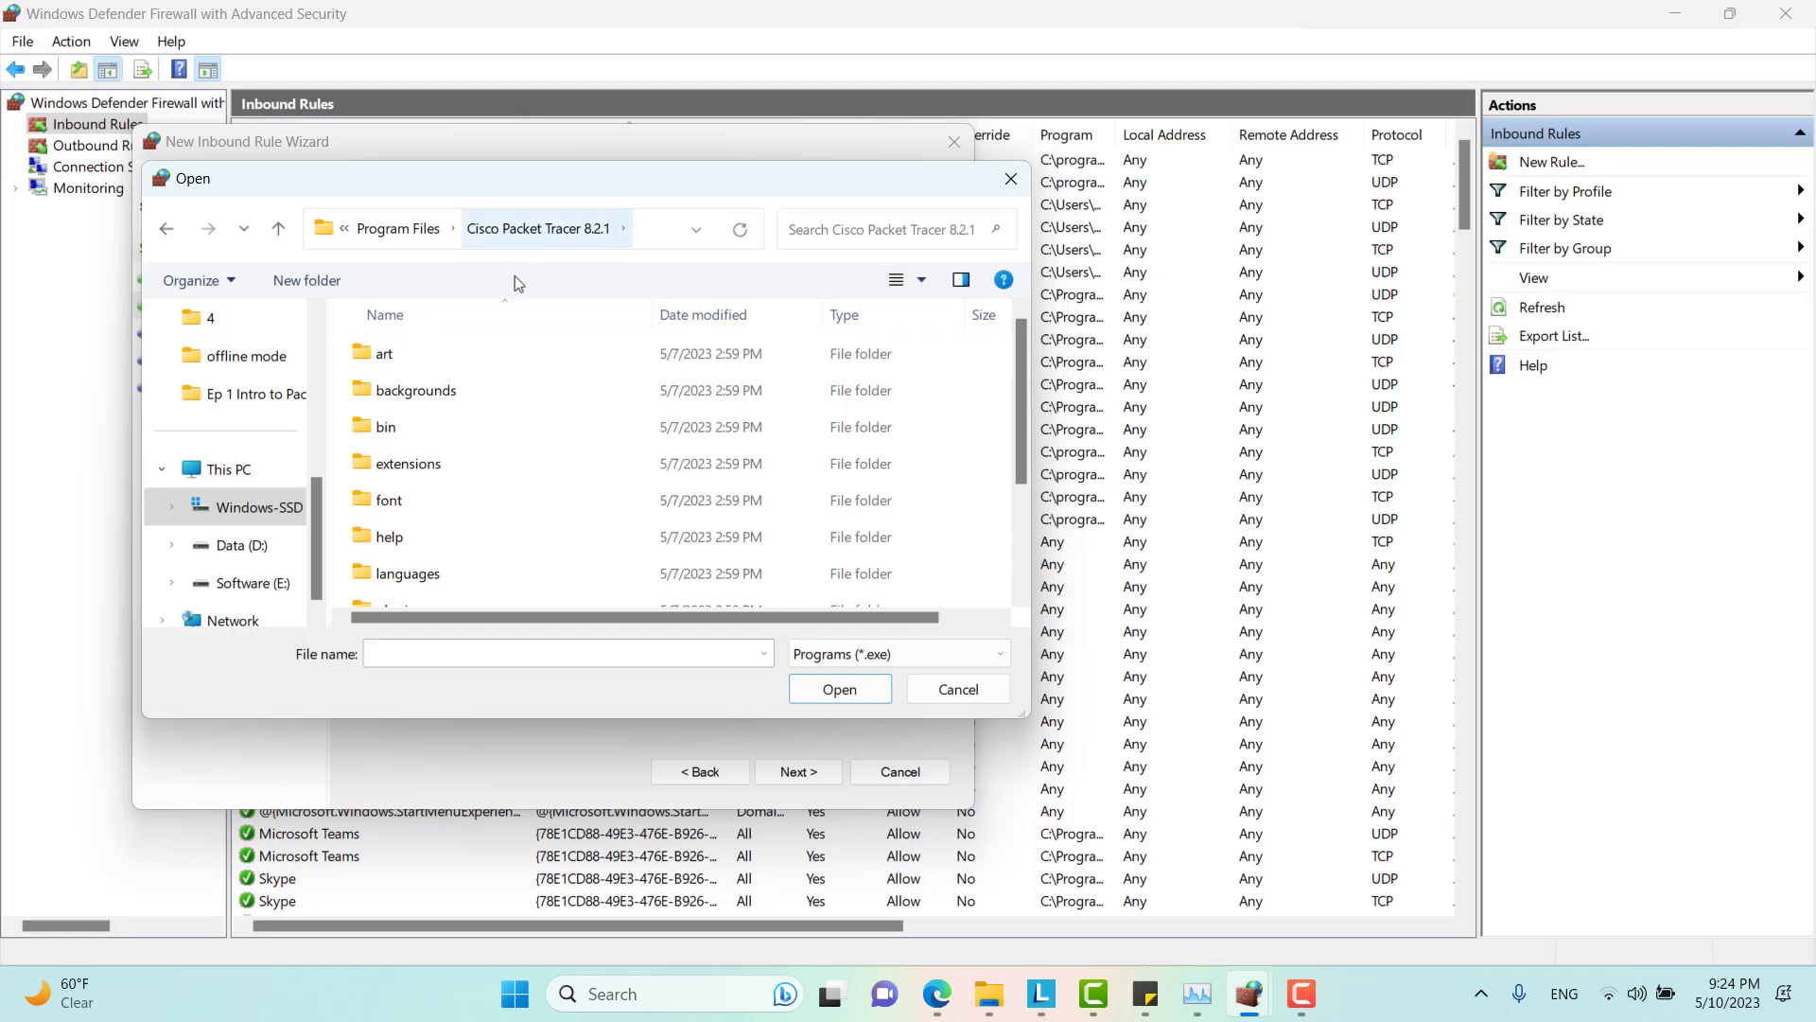
left_click(432, 427)
double_click(434, 428)
scroll(492, 475, "down", 5)
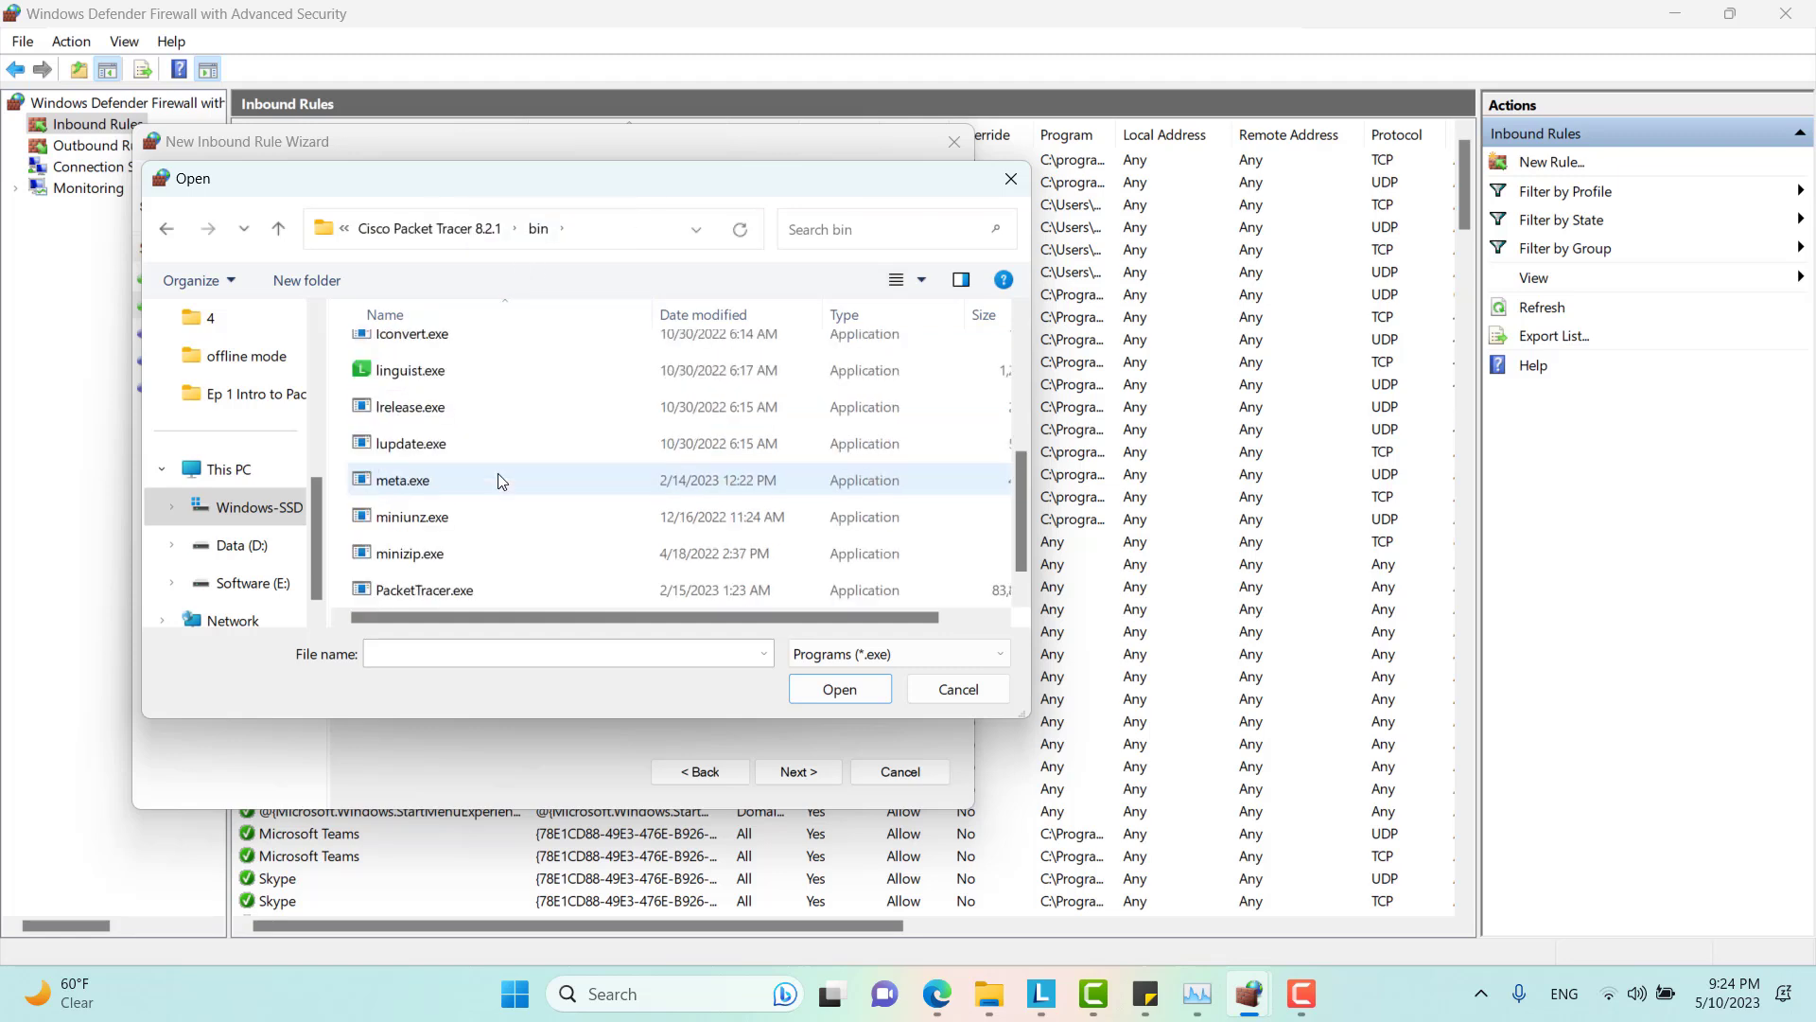
double_click(462, 593)
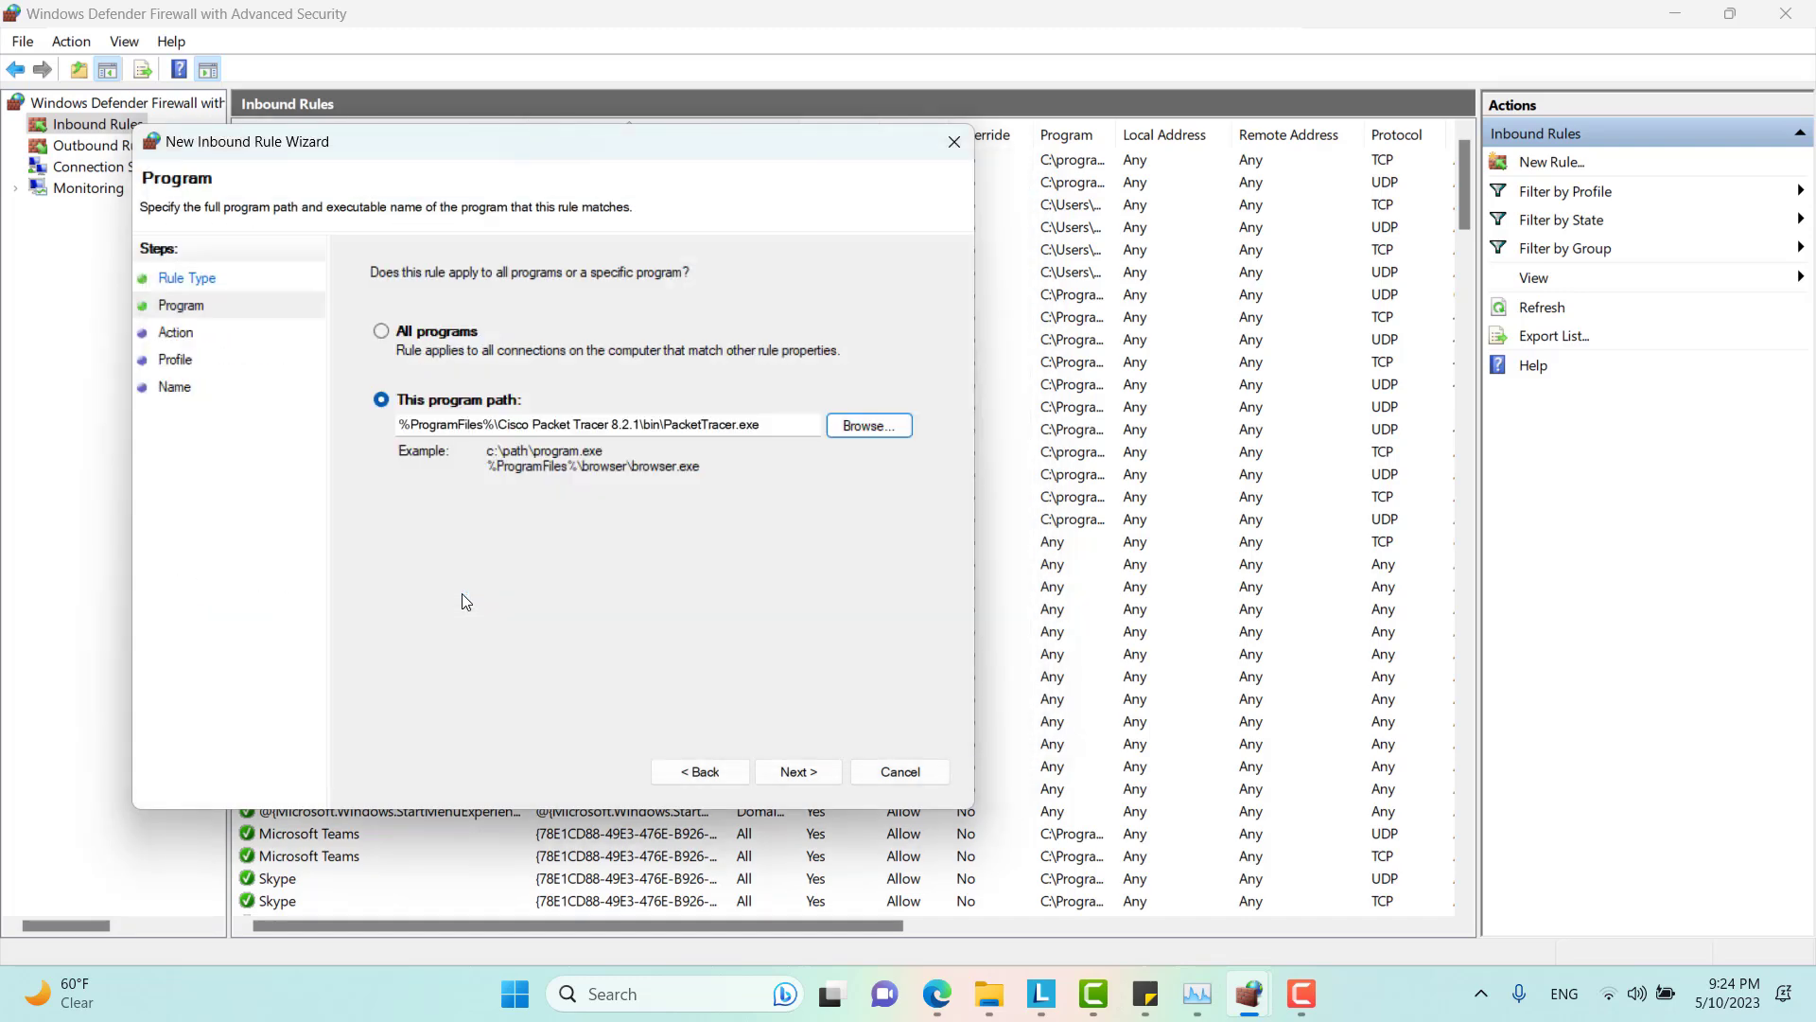
Make the inbound rule block the connection for Domain, Private and Public, named 'Block PT'
left_click(817, 772)
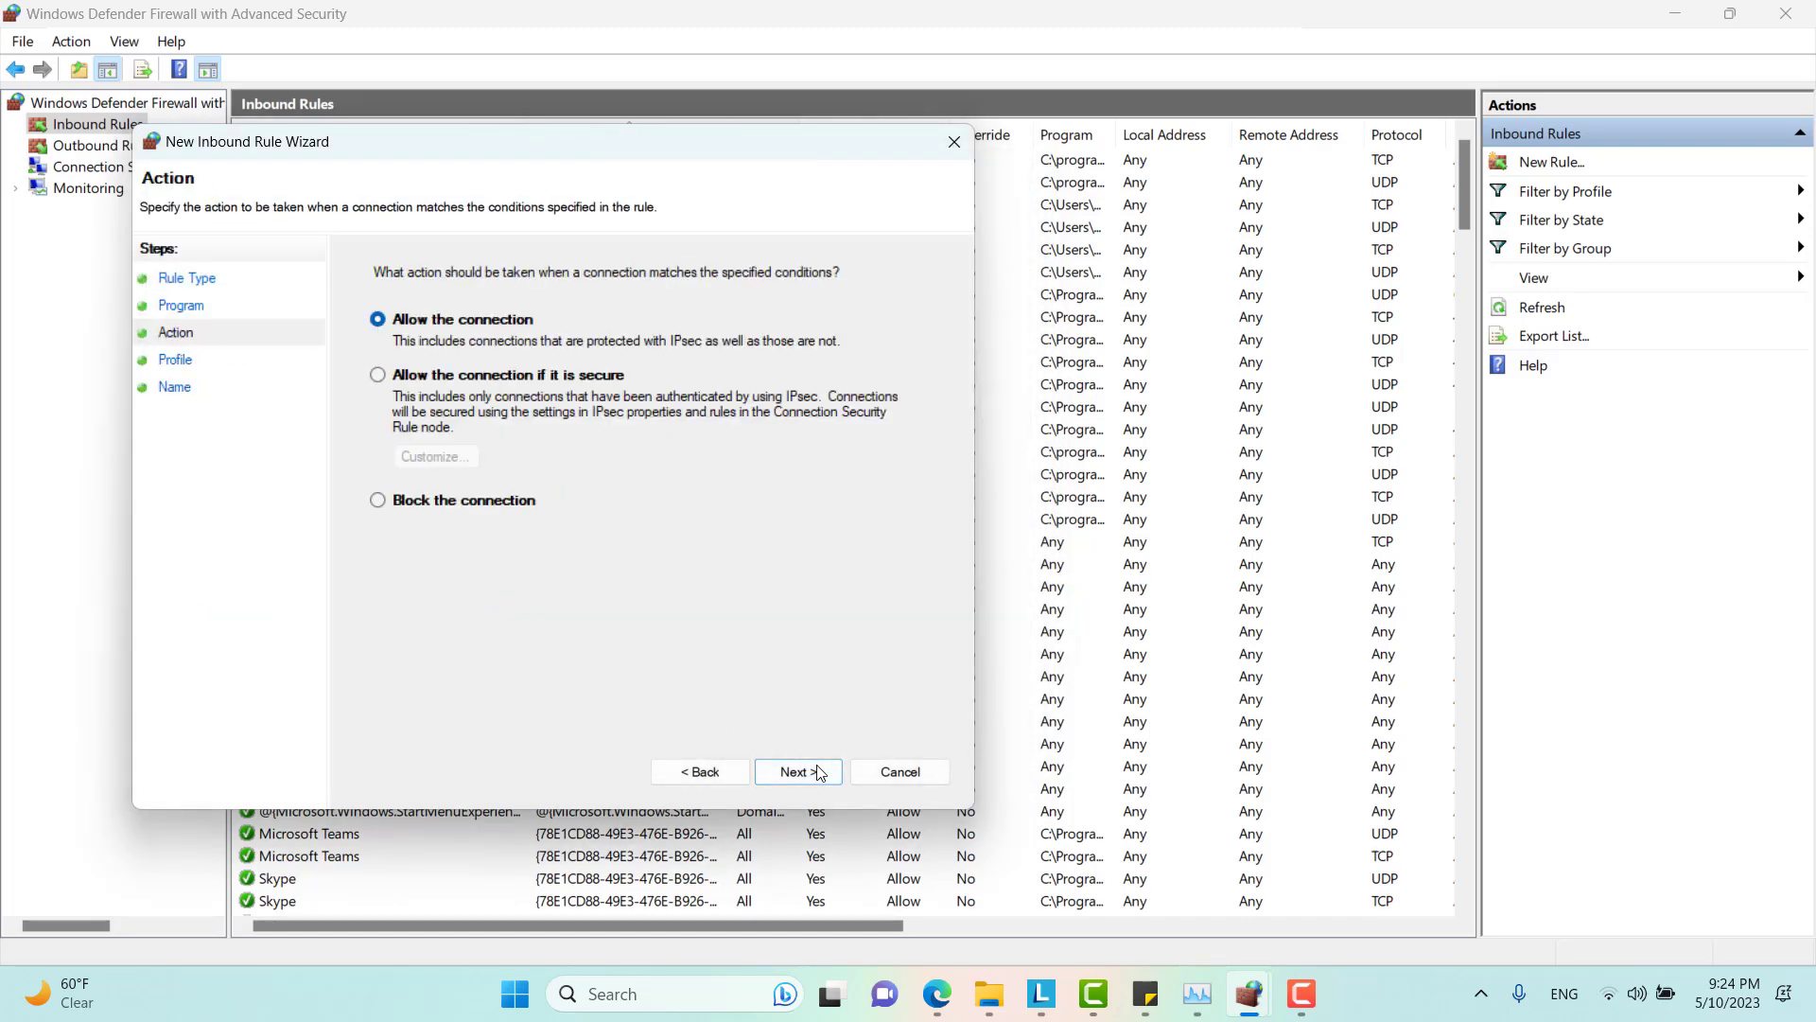
left_click(456, 505)
left_click(784, 774)
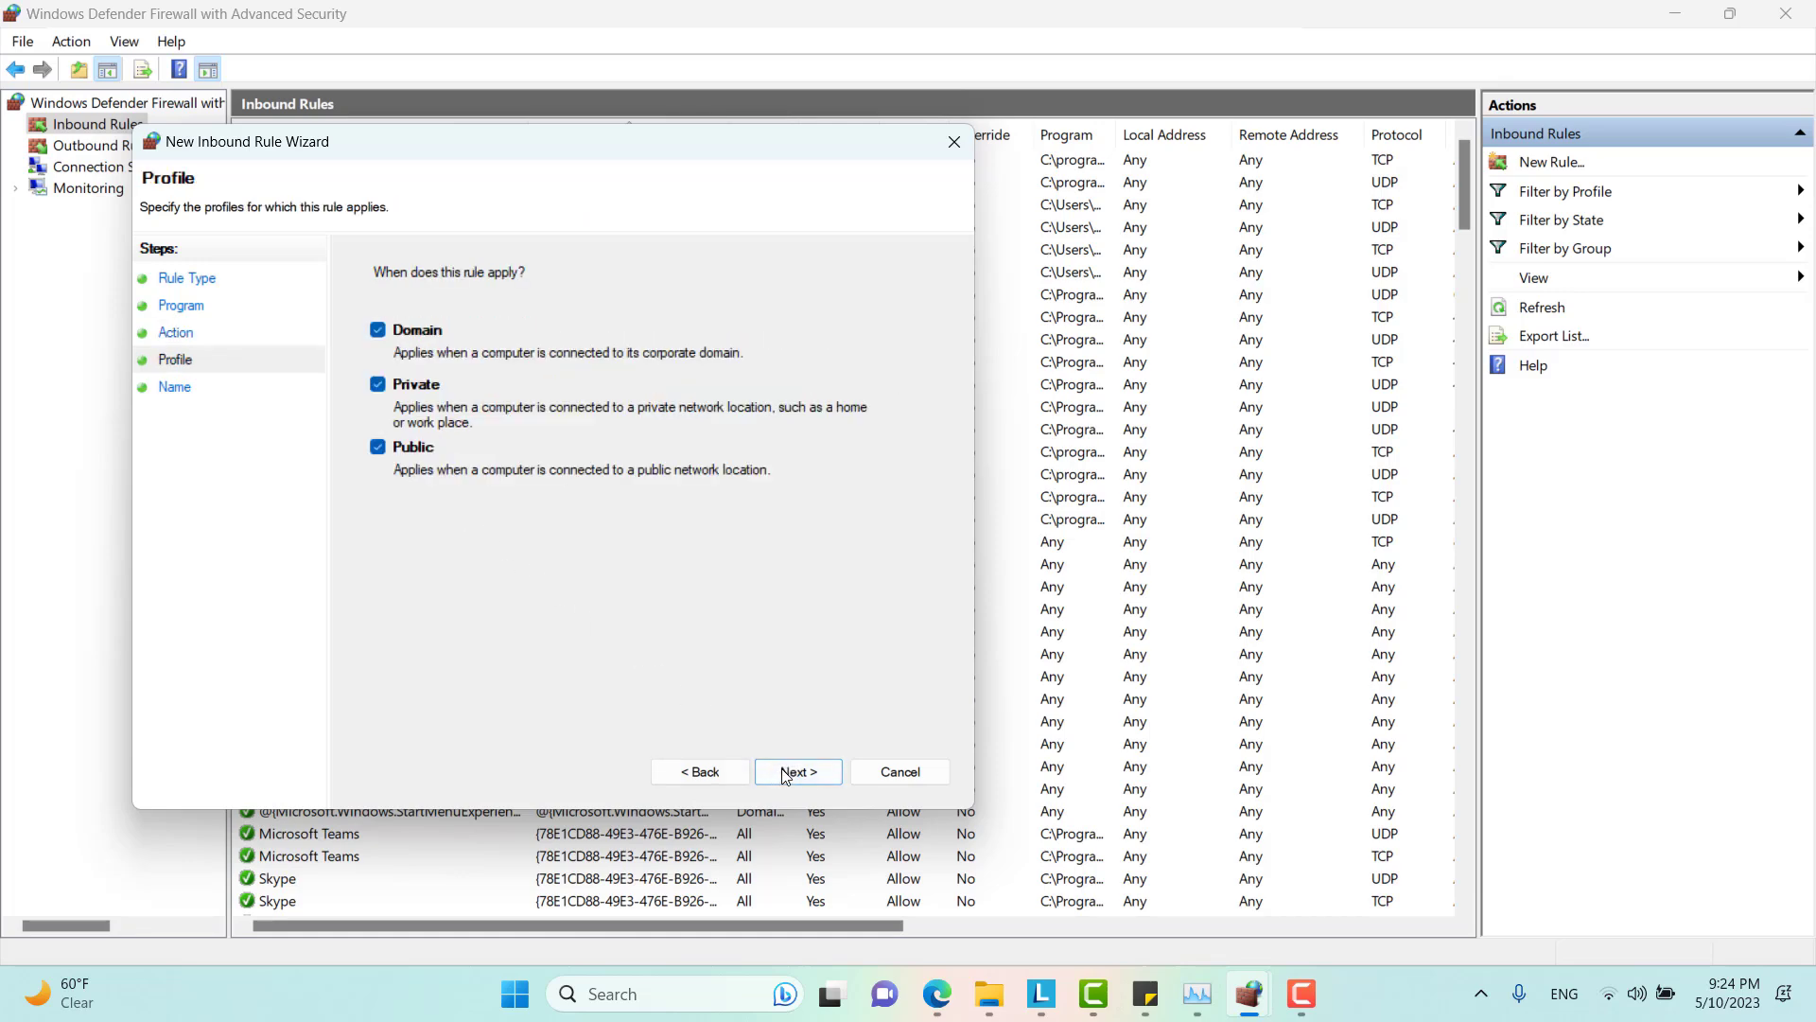
left_click(806, 771)
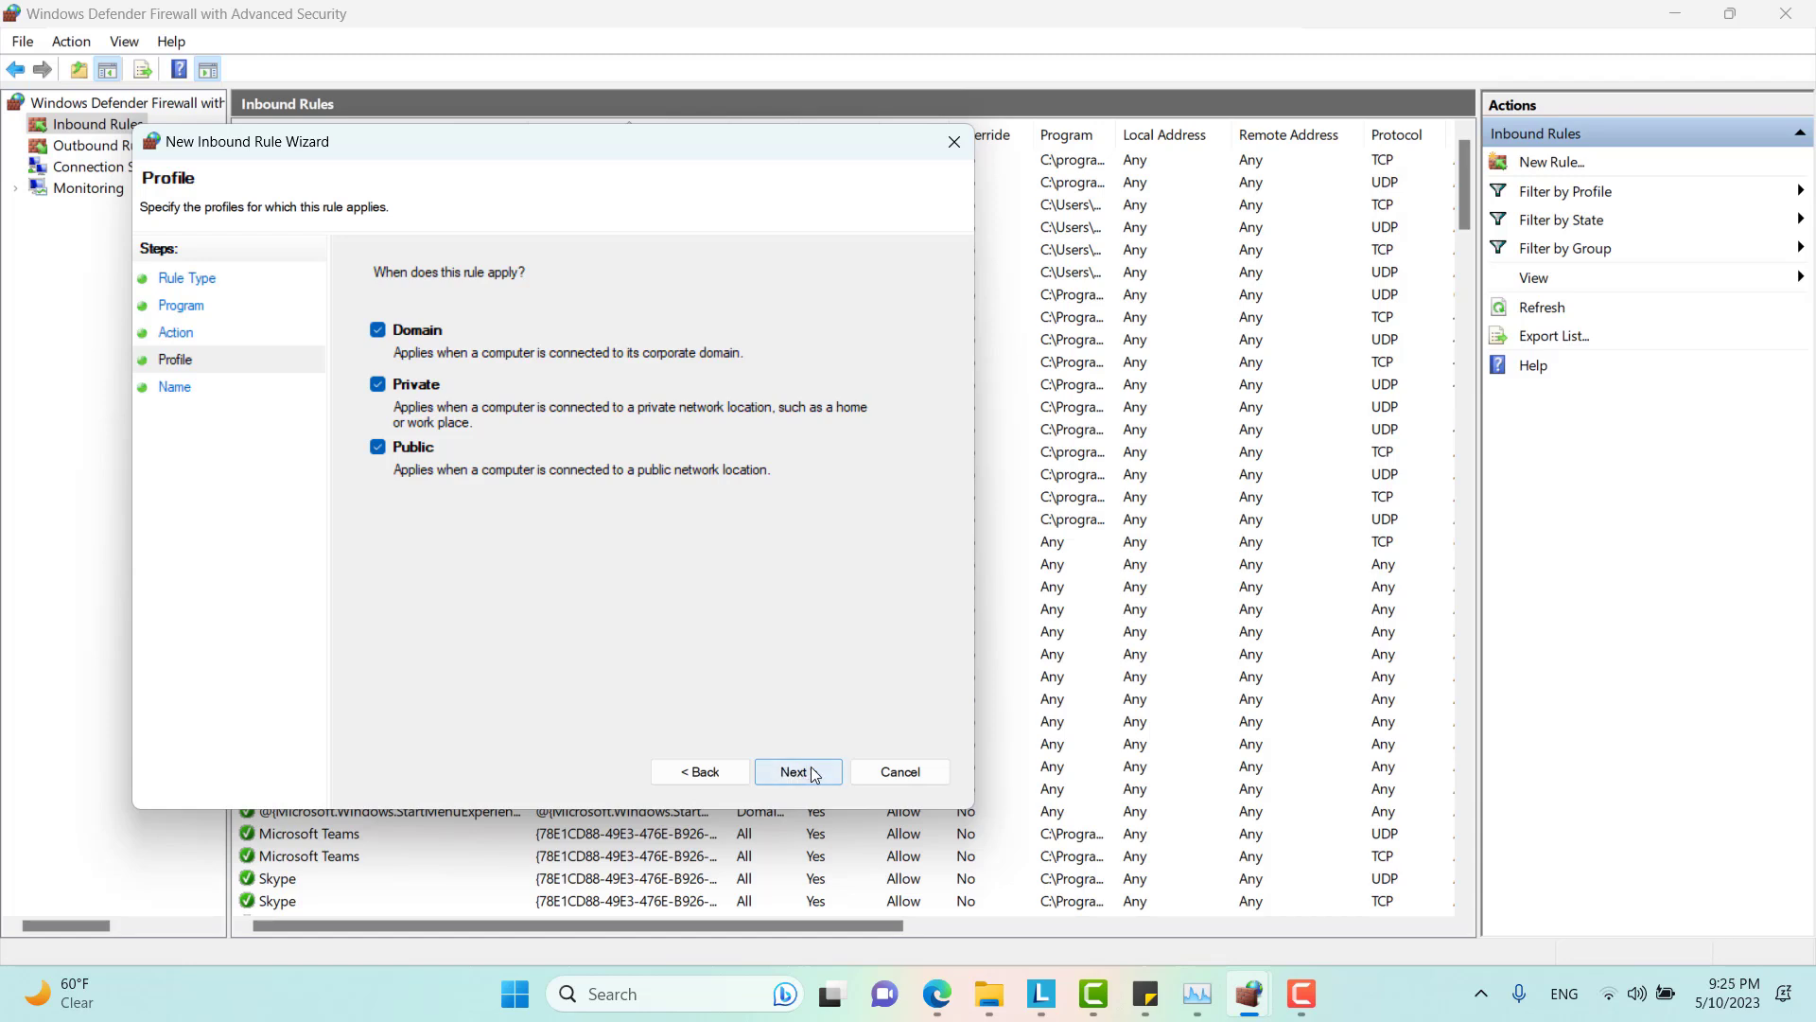
type("B")
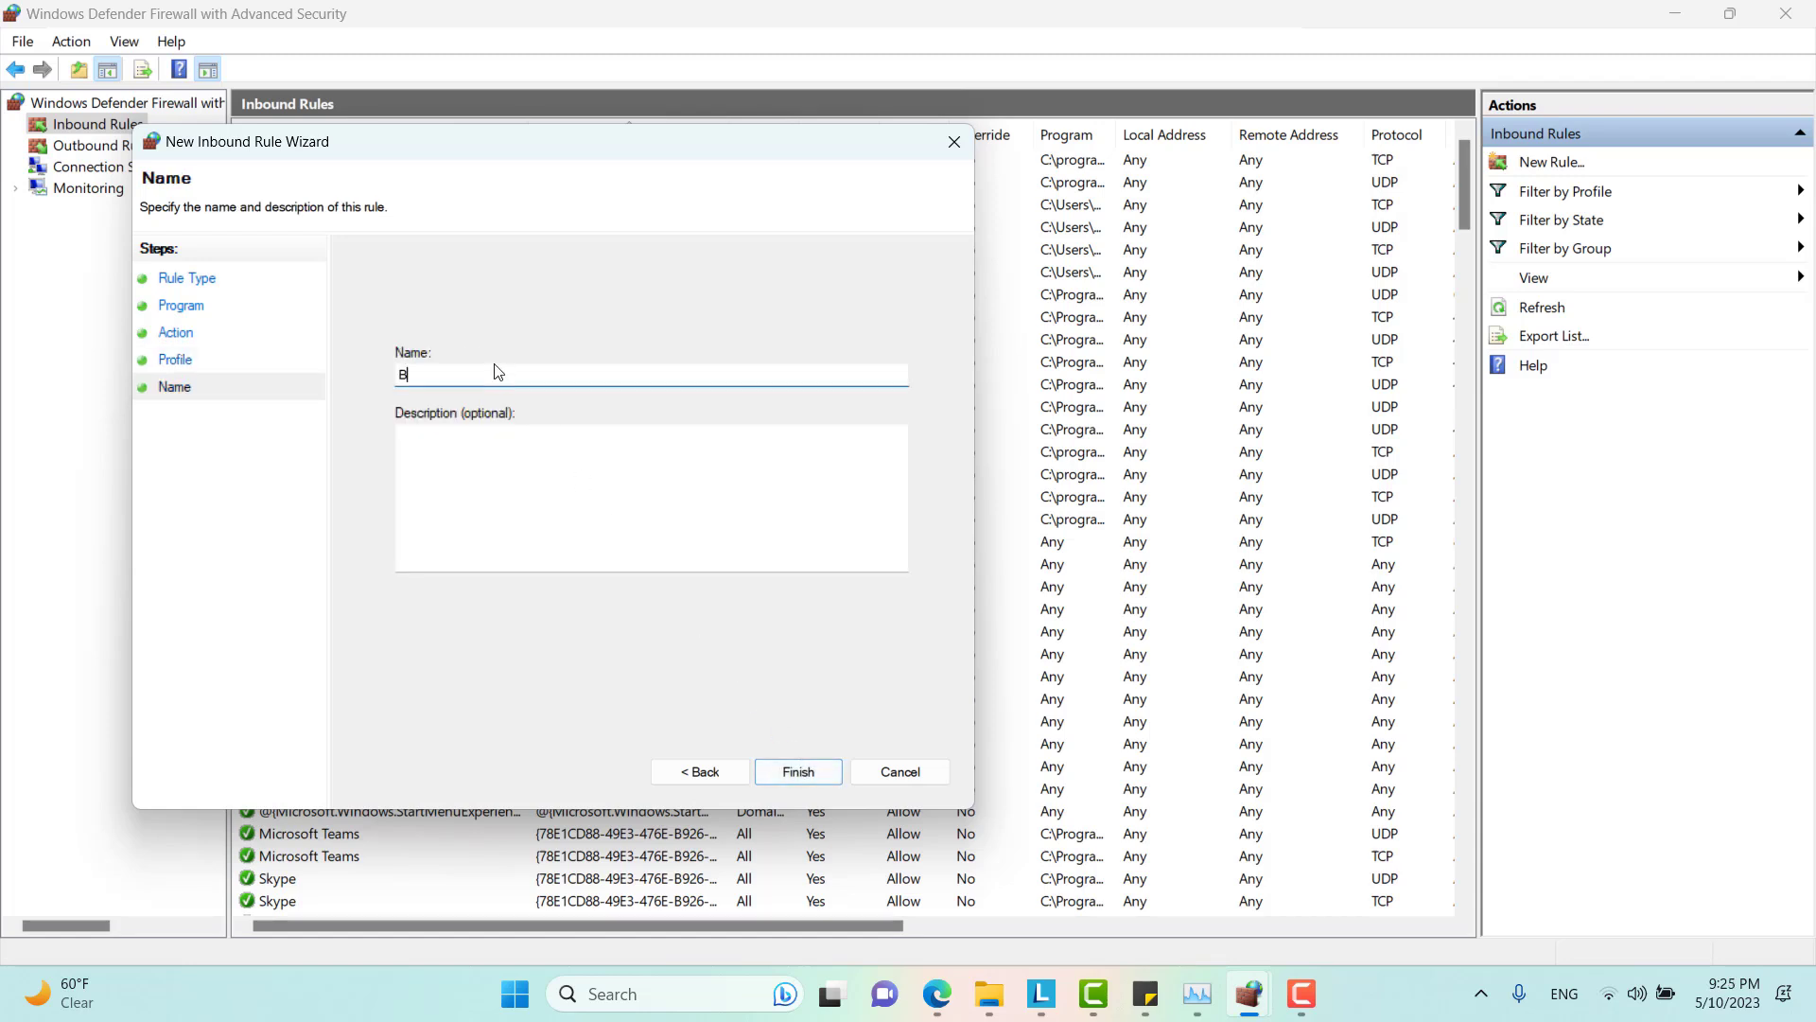
type("lock PT")
left_click(798, 771)
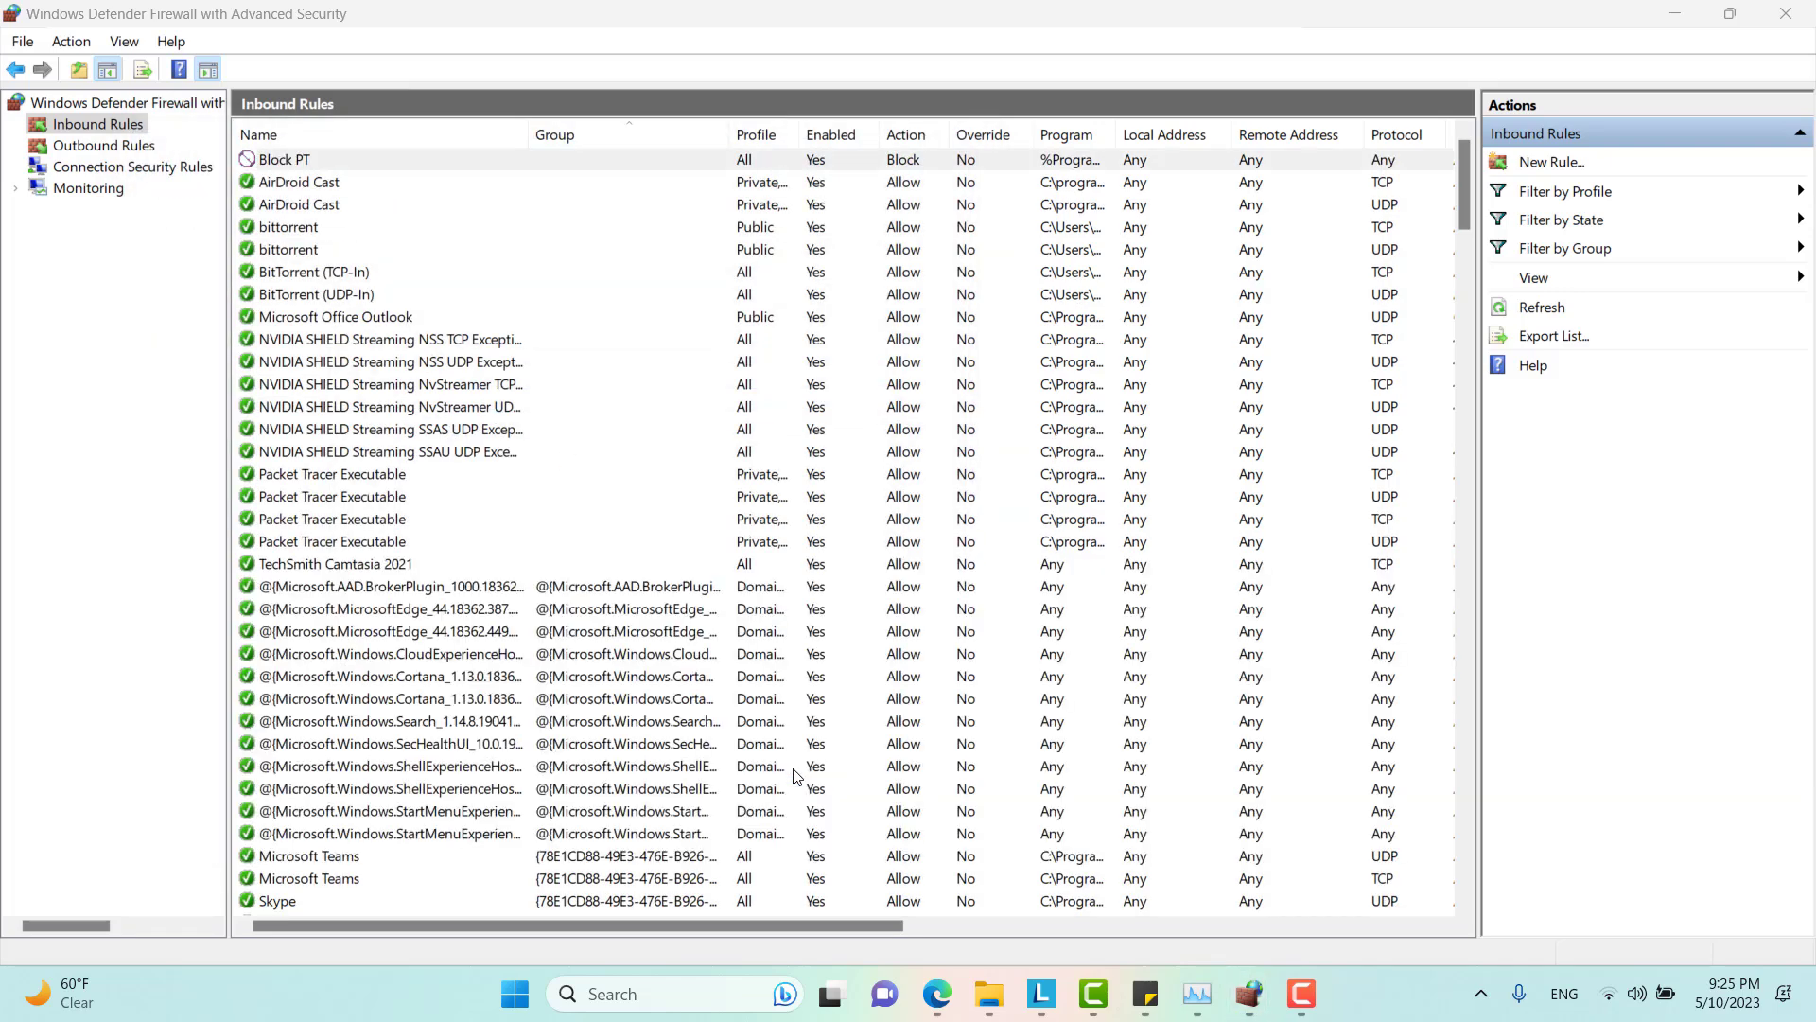
Start a new program-based outbound rule from the Outbound Rules list
left_click(115, 150)
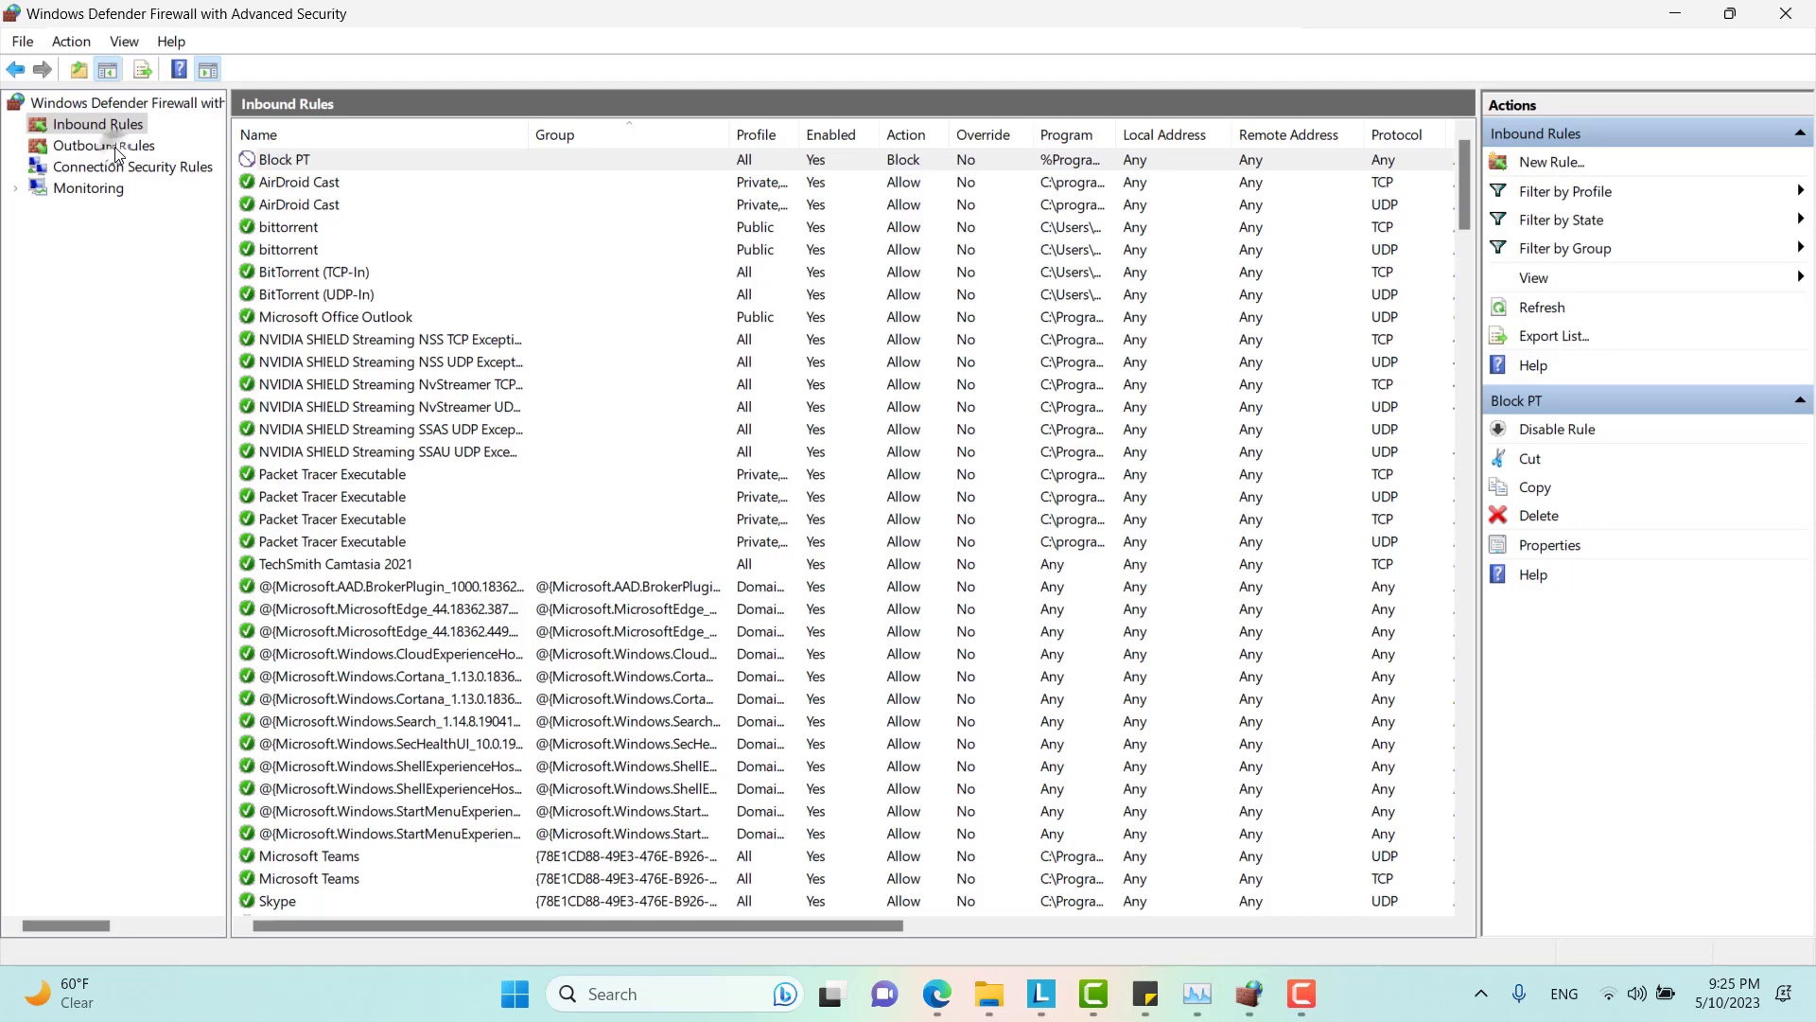
right_click(116, 149)
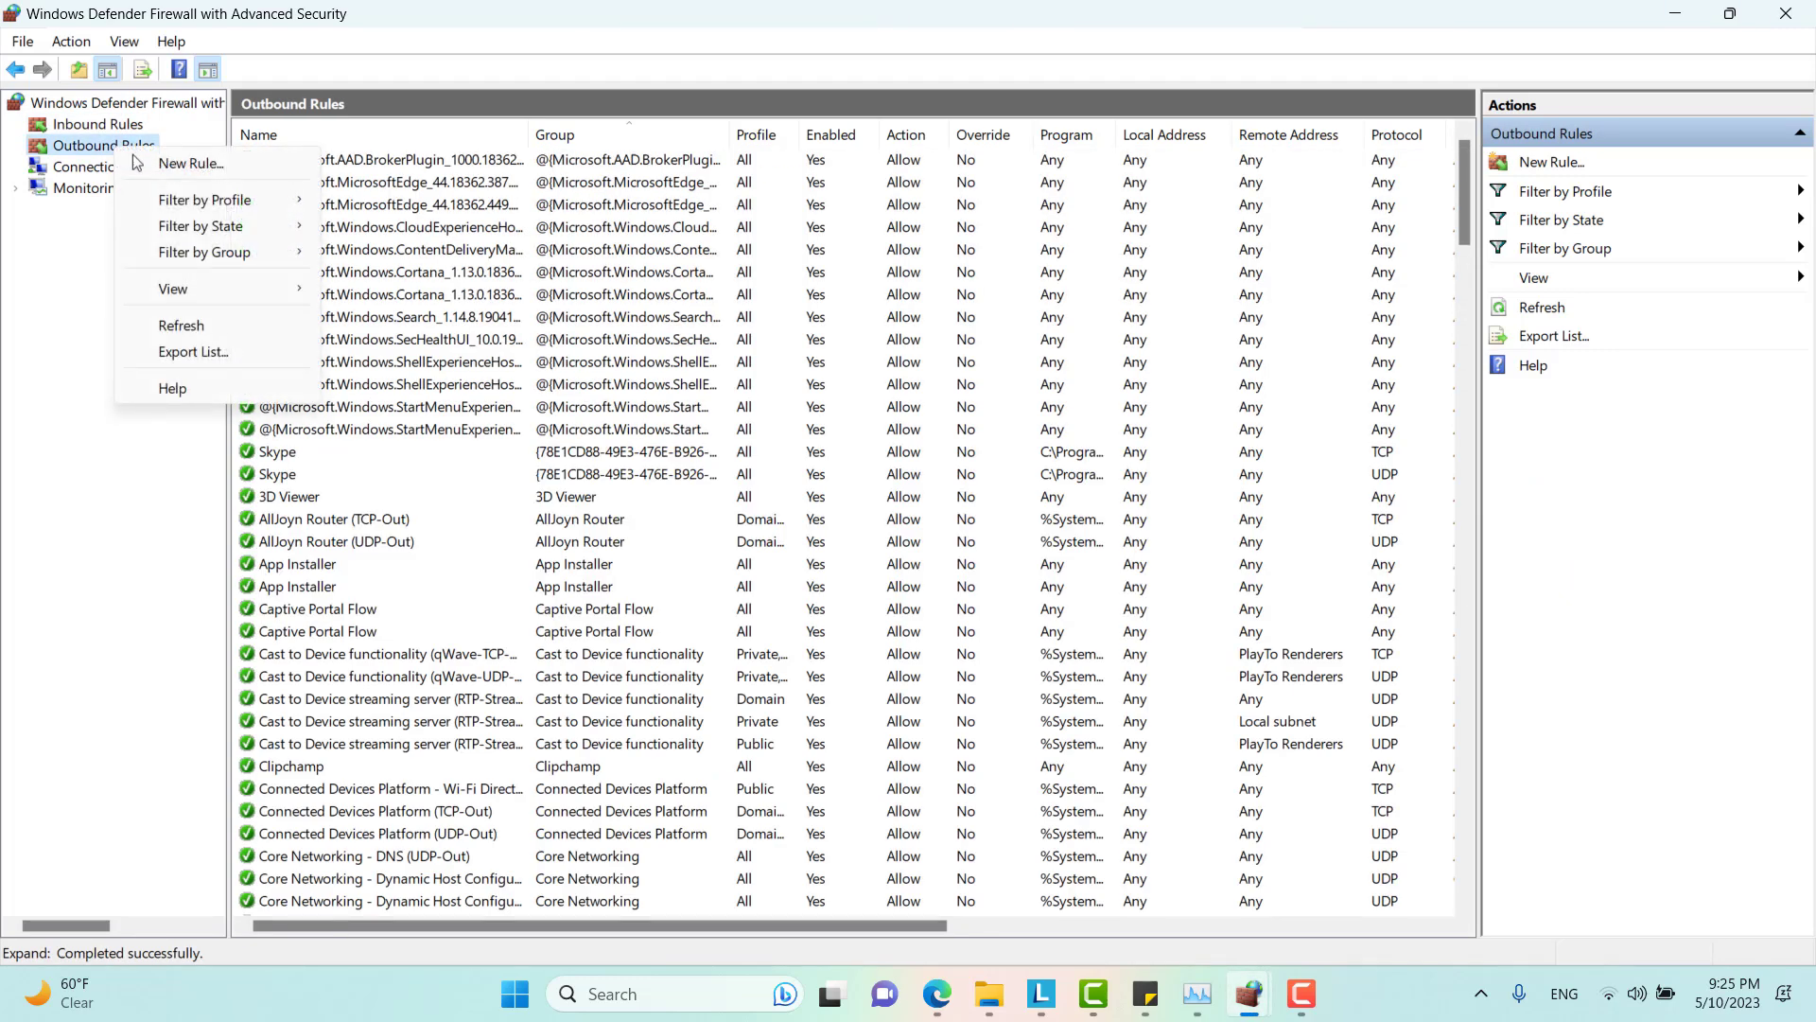
left_click(165, 166)
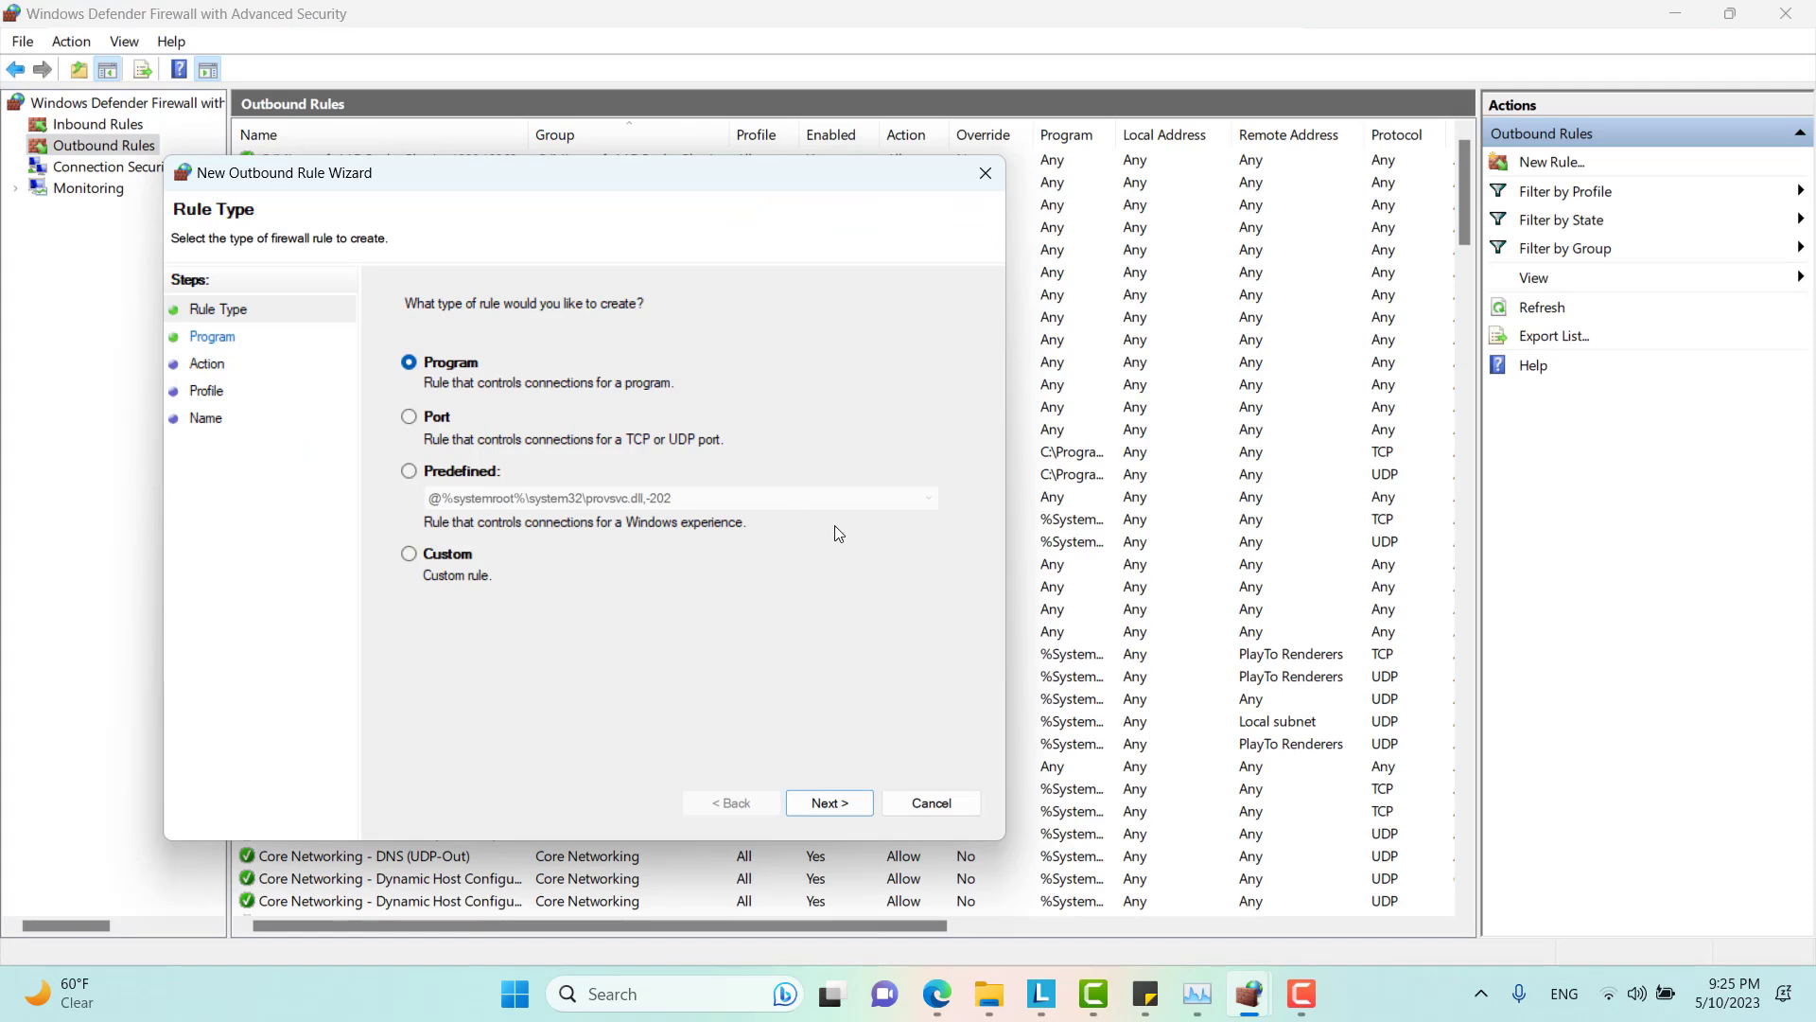
left_click(830, 802)
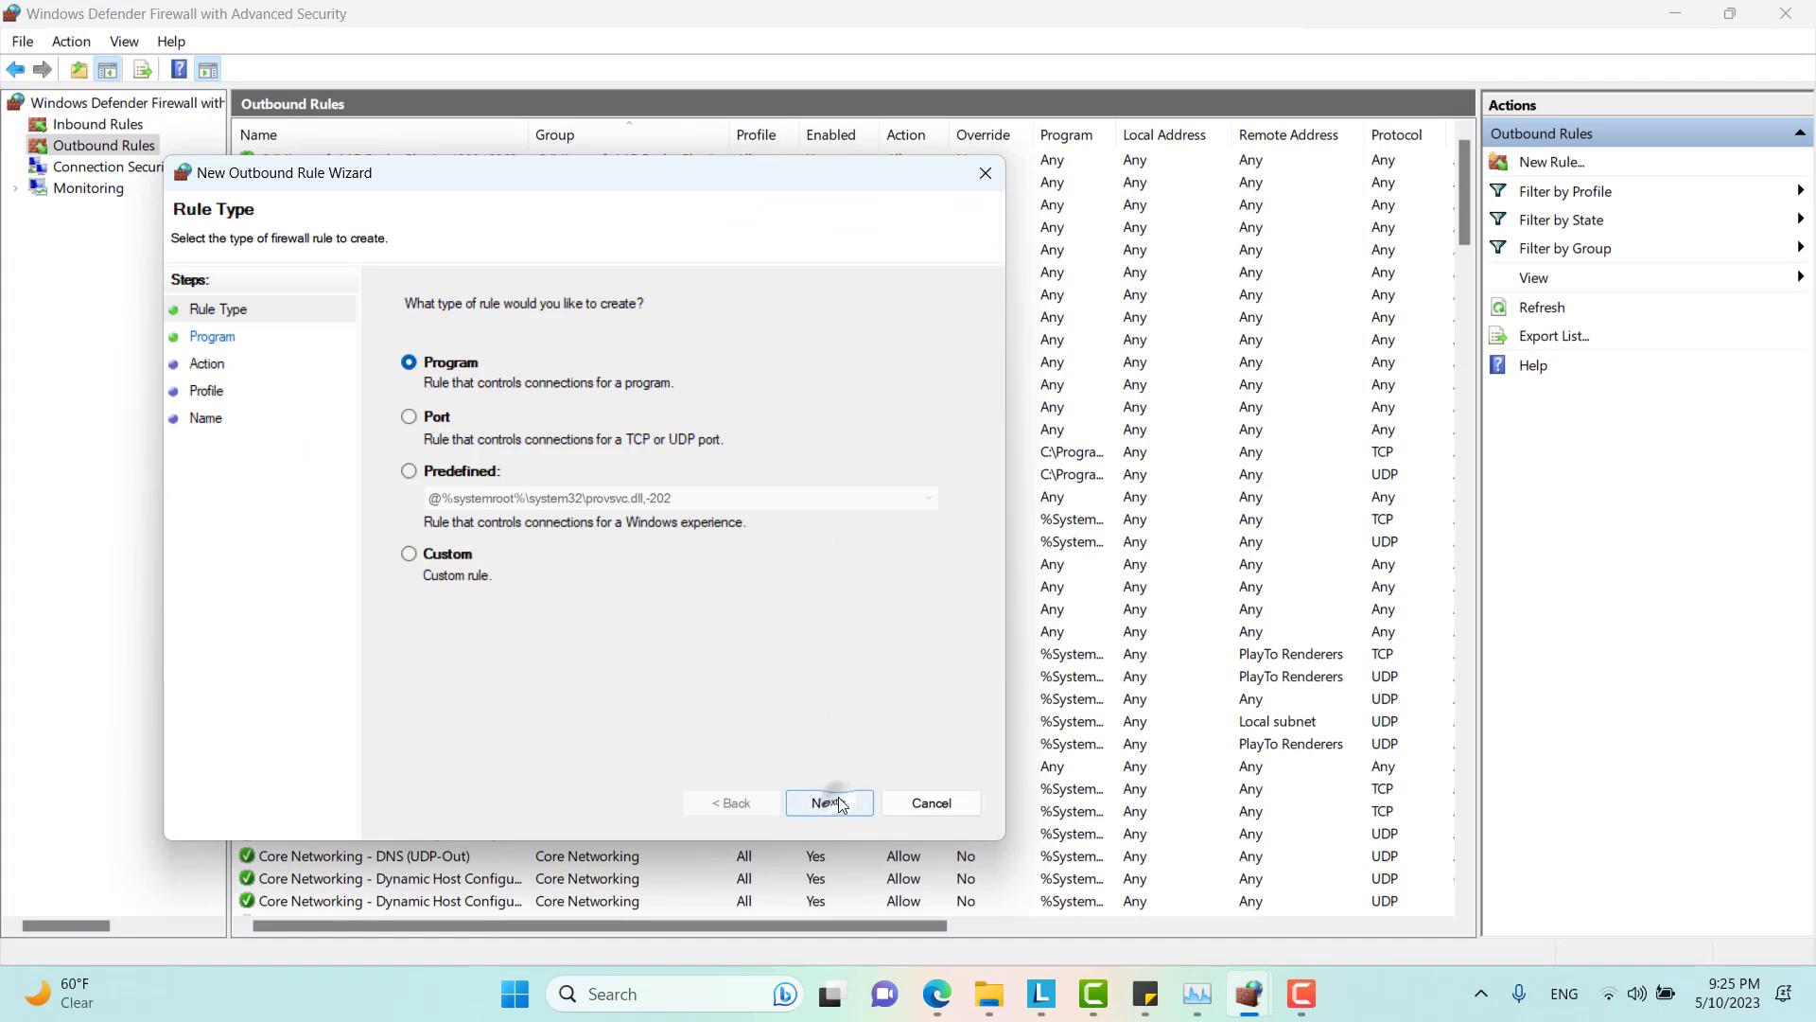
Point the outbound rule at Cisco Packet Tracer 8.2.1\bin\PacketTracer.exe
left_click(894, 459)
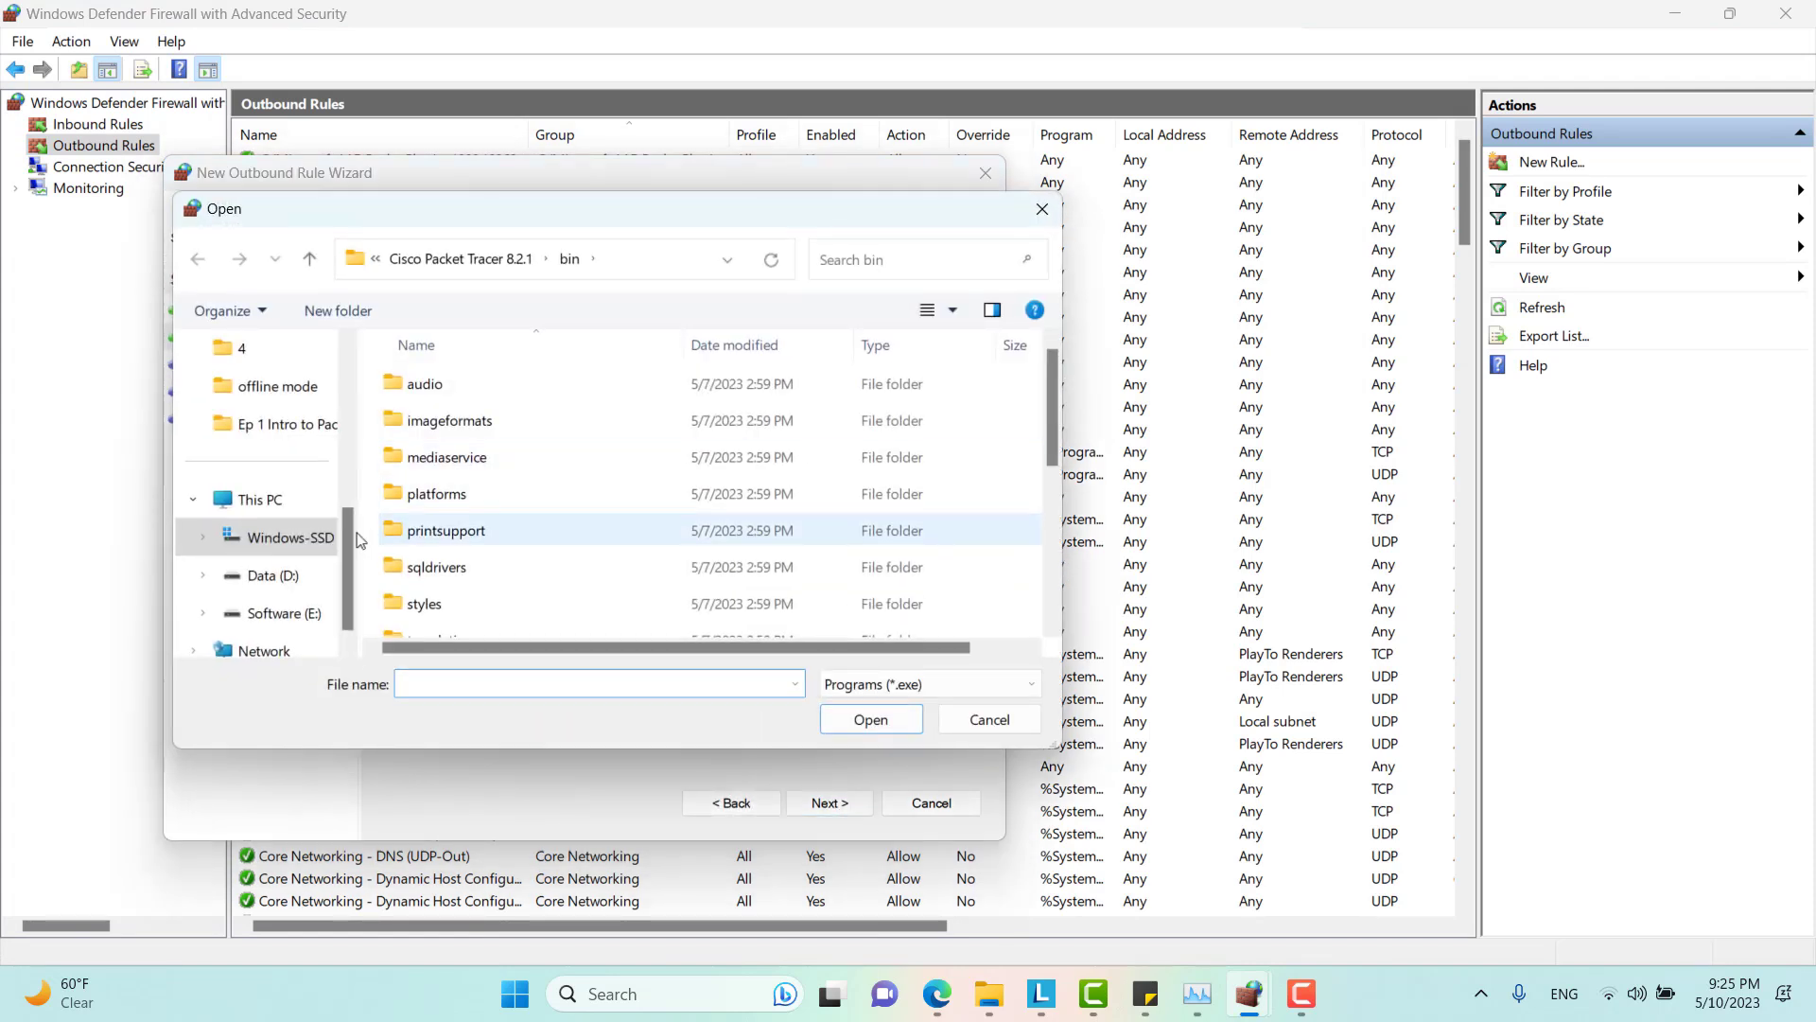
left_click(293, 536)
double_click(475, 621)
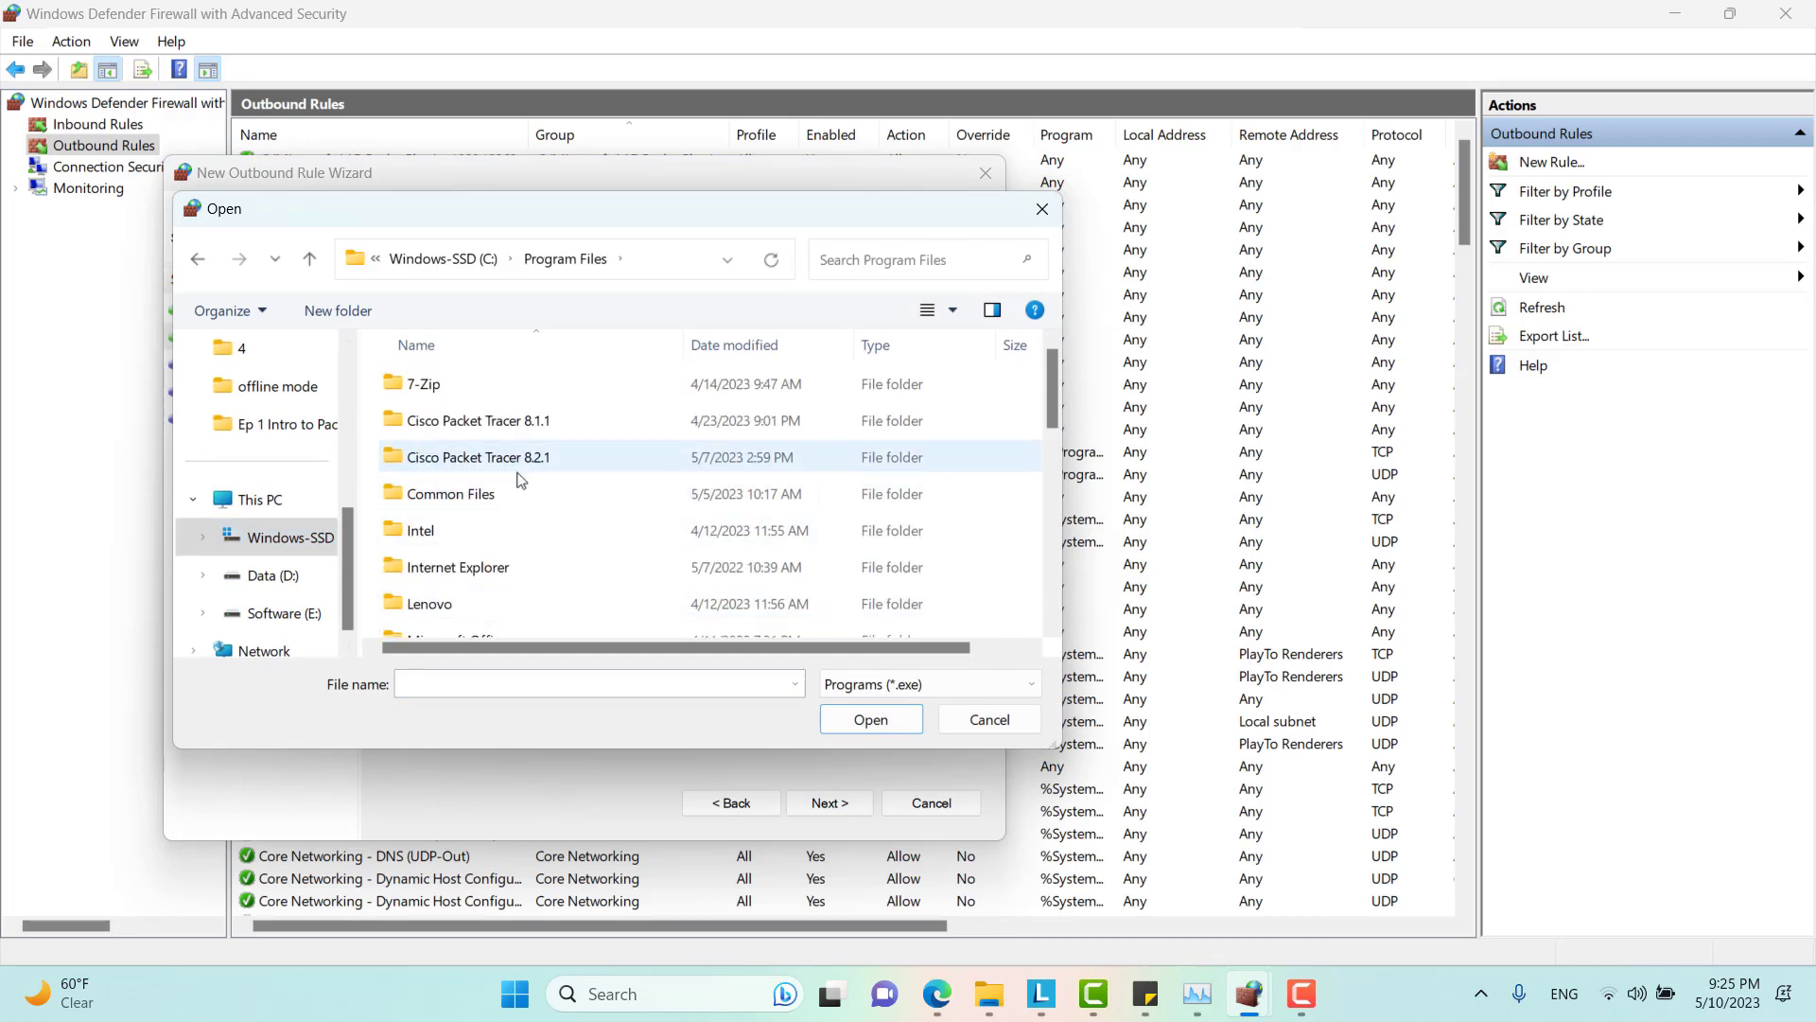
double_click(508, 460)
double_click(508, 462)
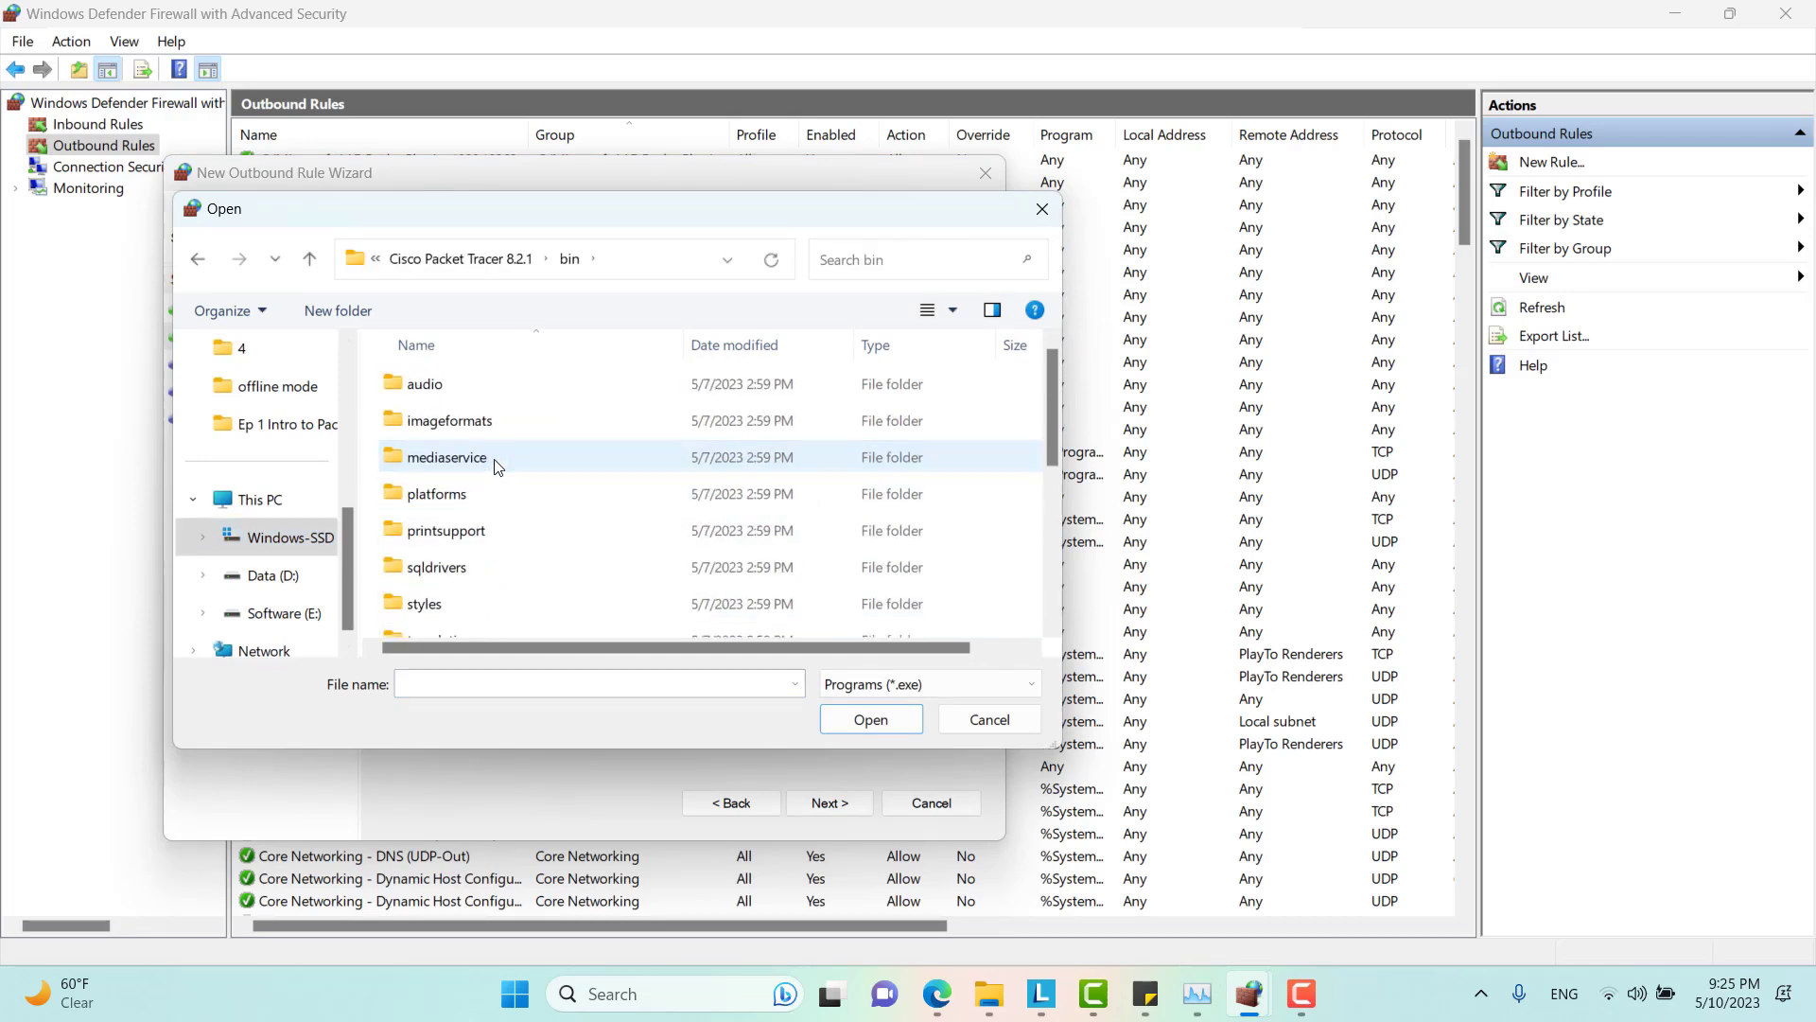
scroll(486, 526, "down", 10)
double_click(484, 594)
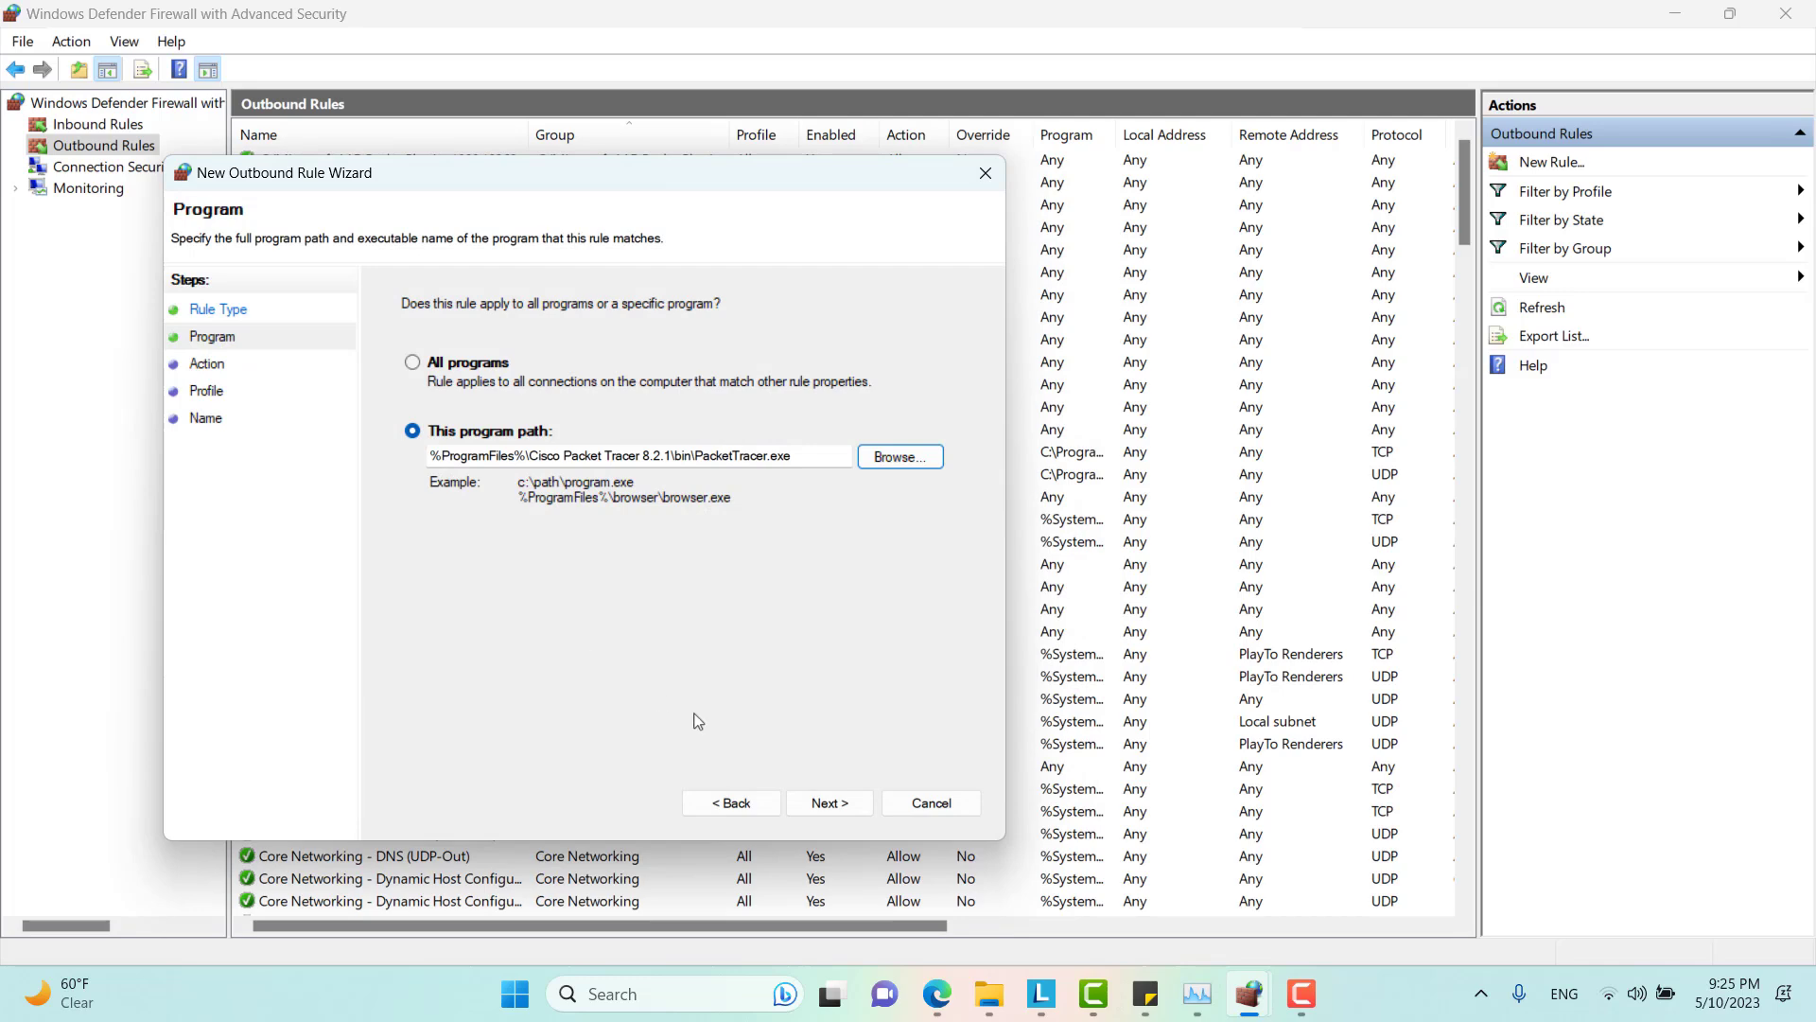
Block the connection for all profiles and finish the outbound rule named 'Block PT'
left_click(833, 797)
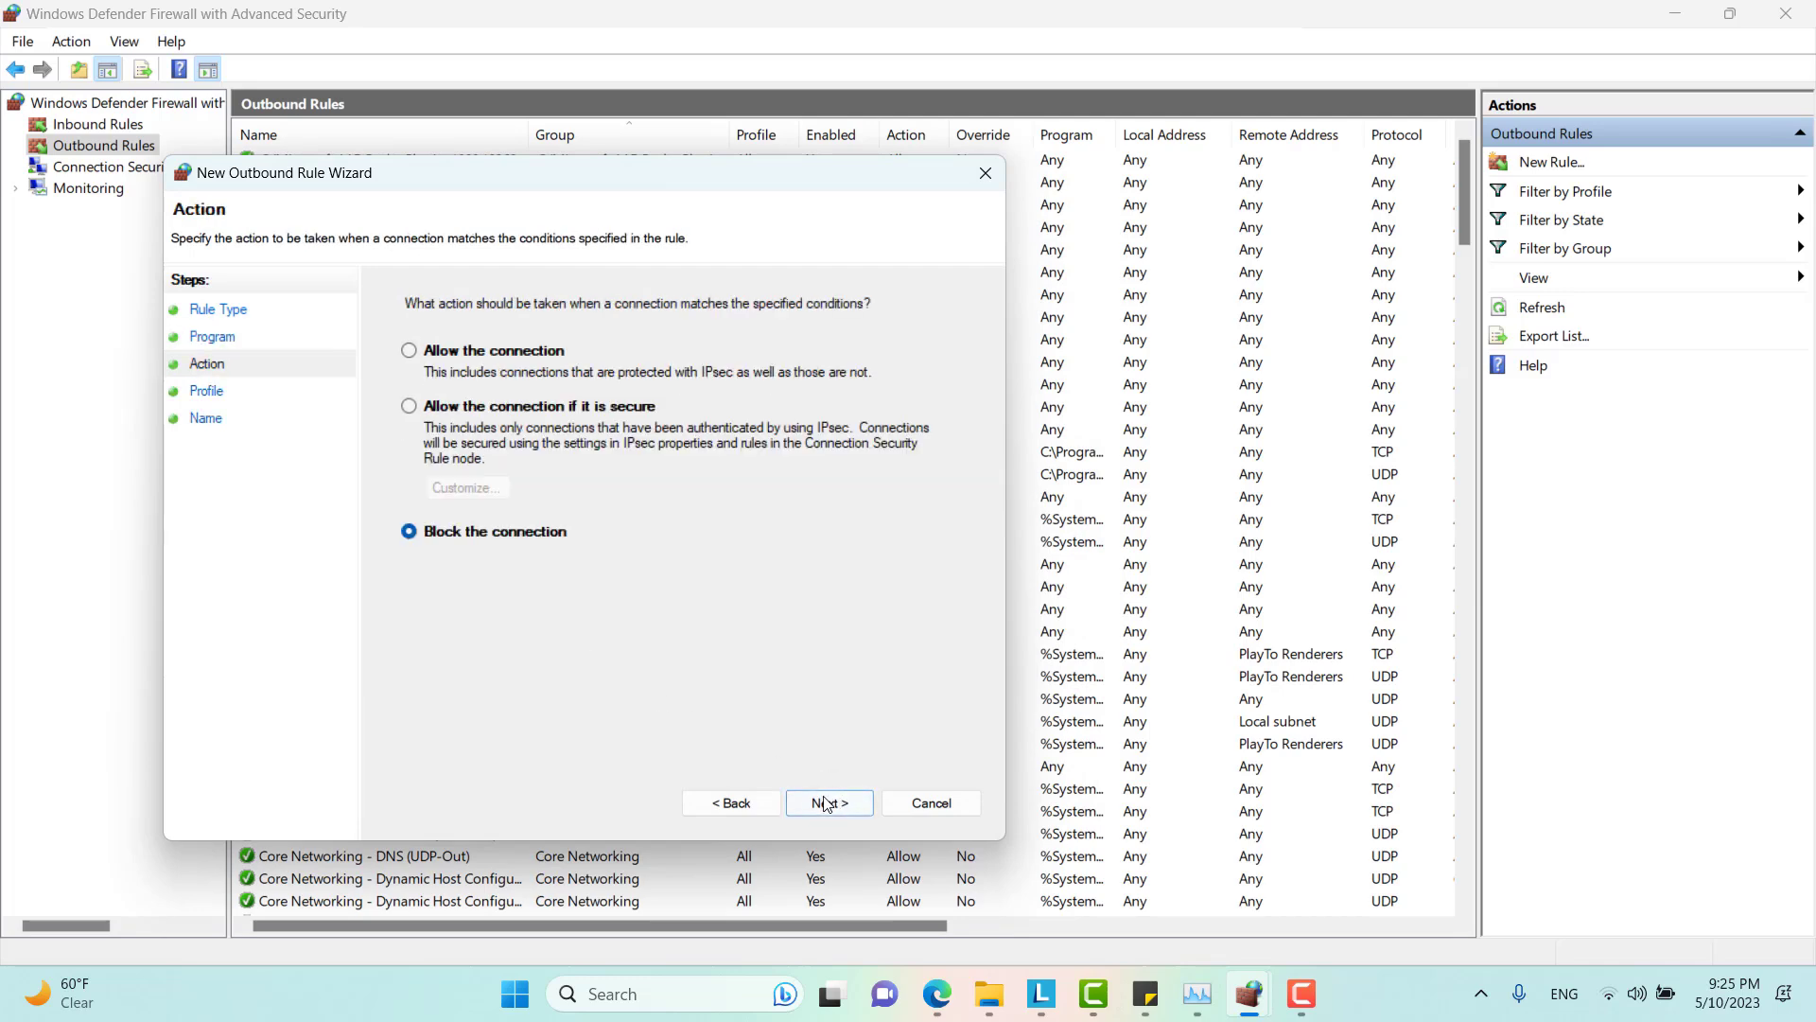
left_click(830, 799)
left_click(826, 802)
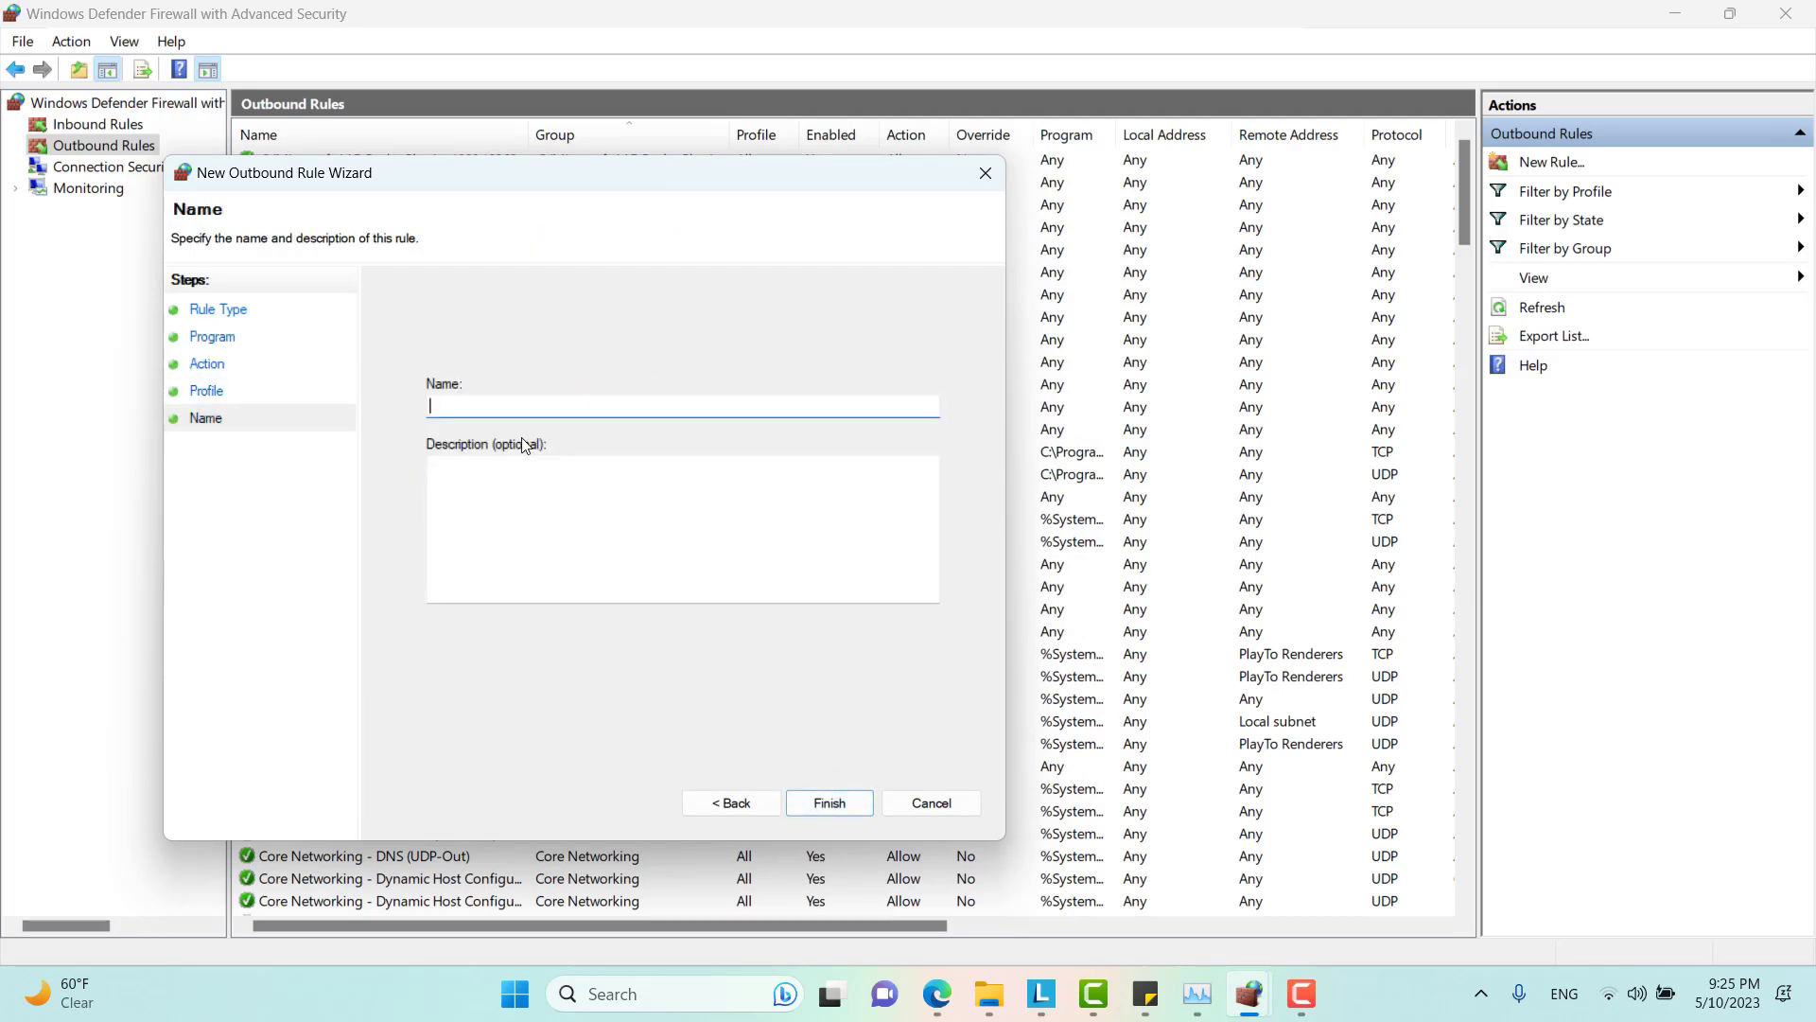
type("Block PT")
key("Return")
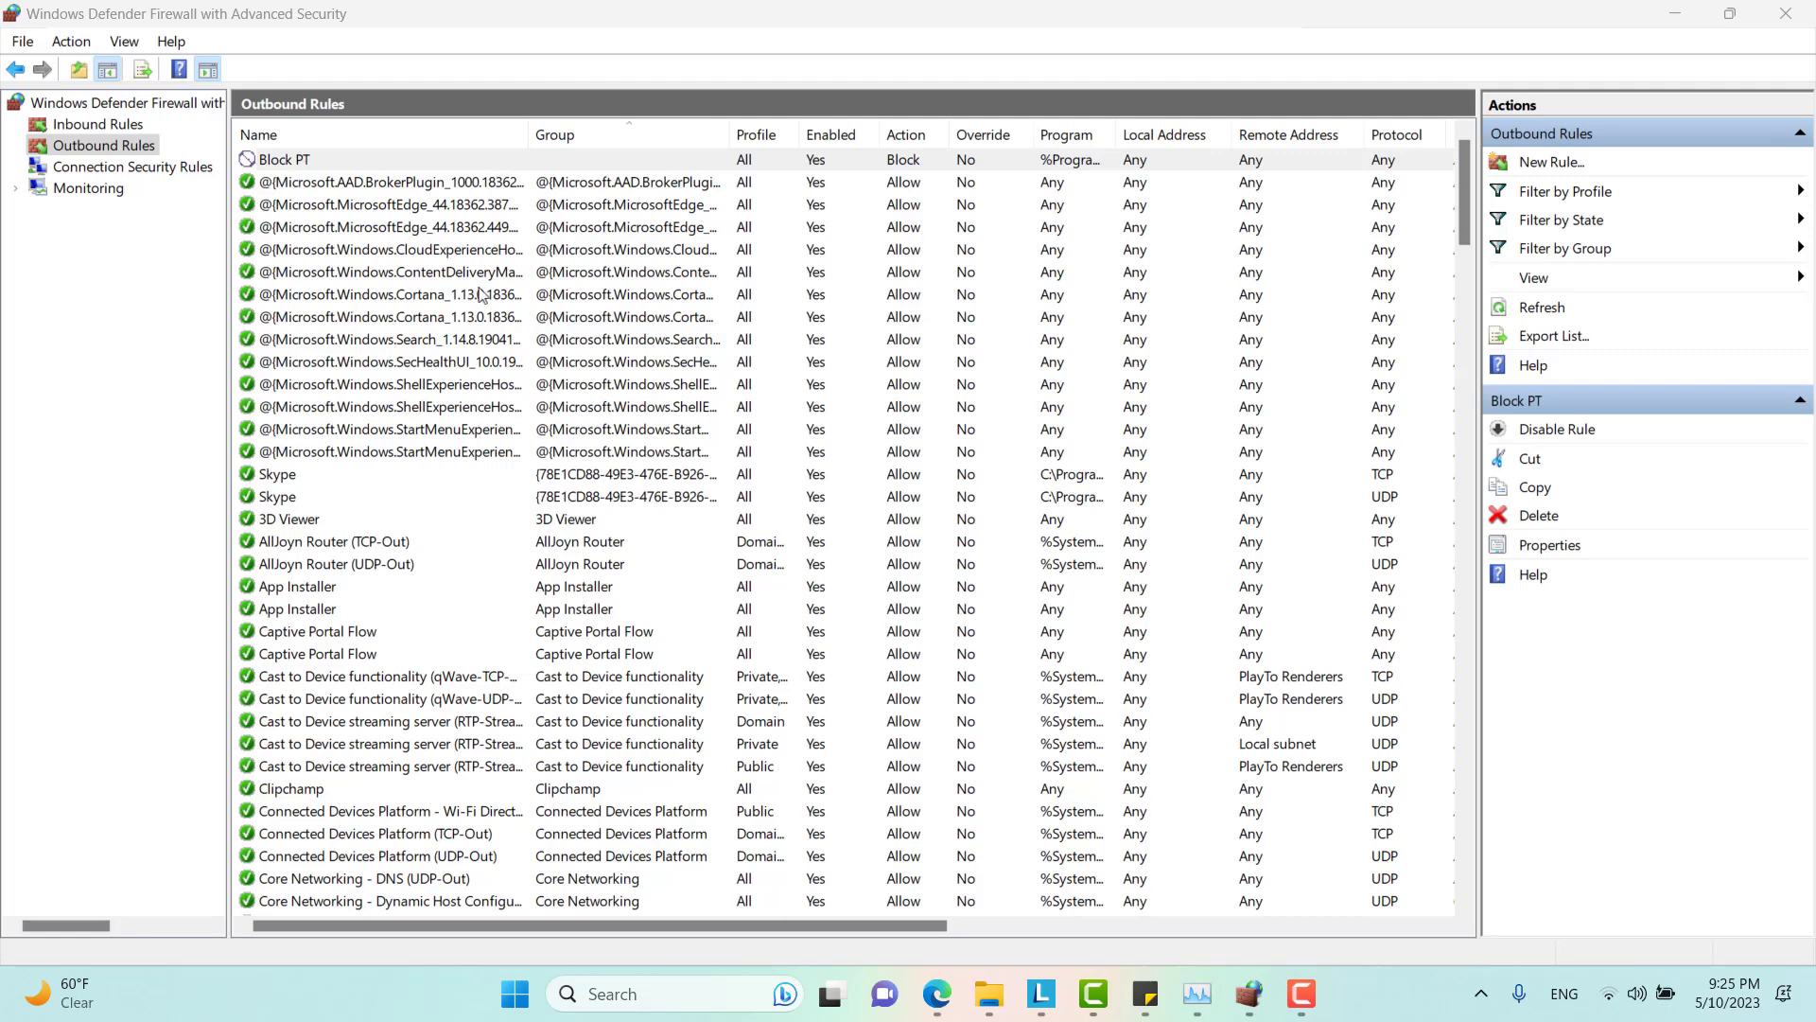
left_click(1605, 996)
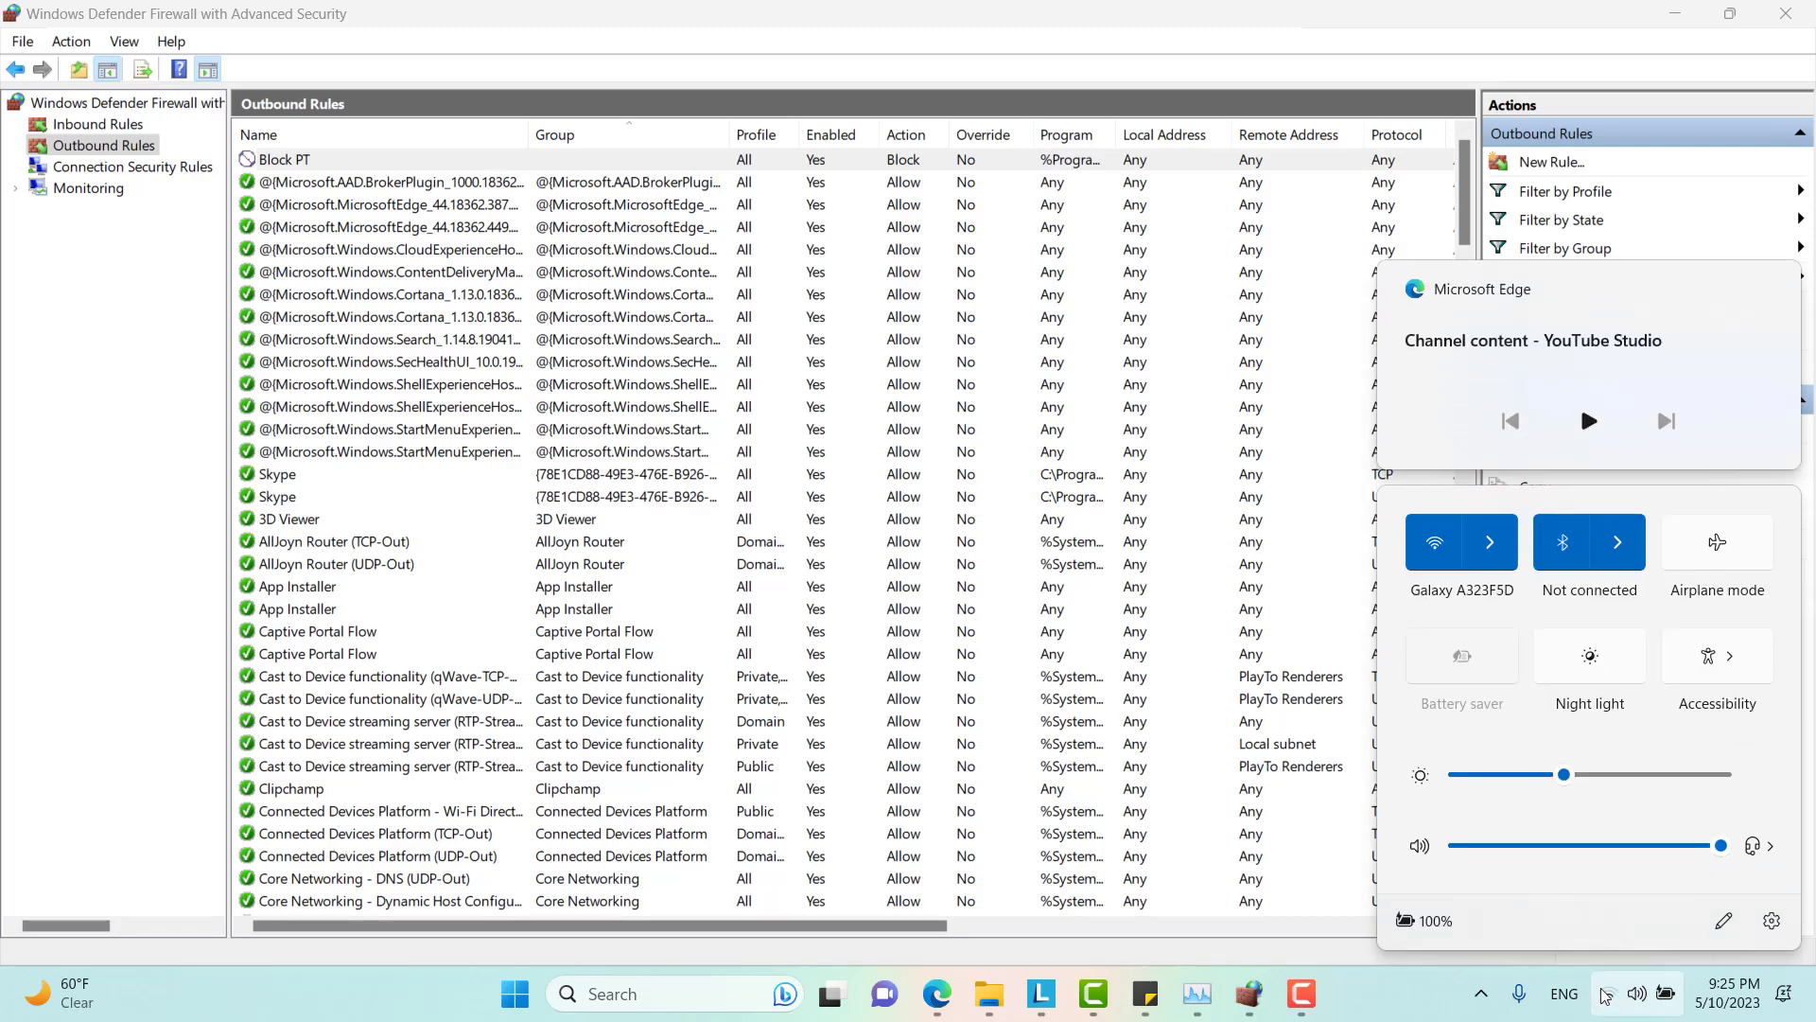
left_click(1612, 995)
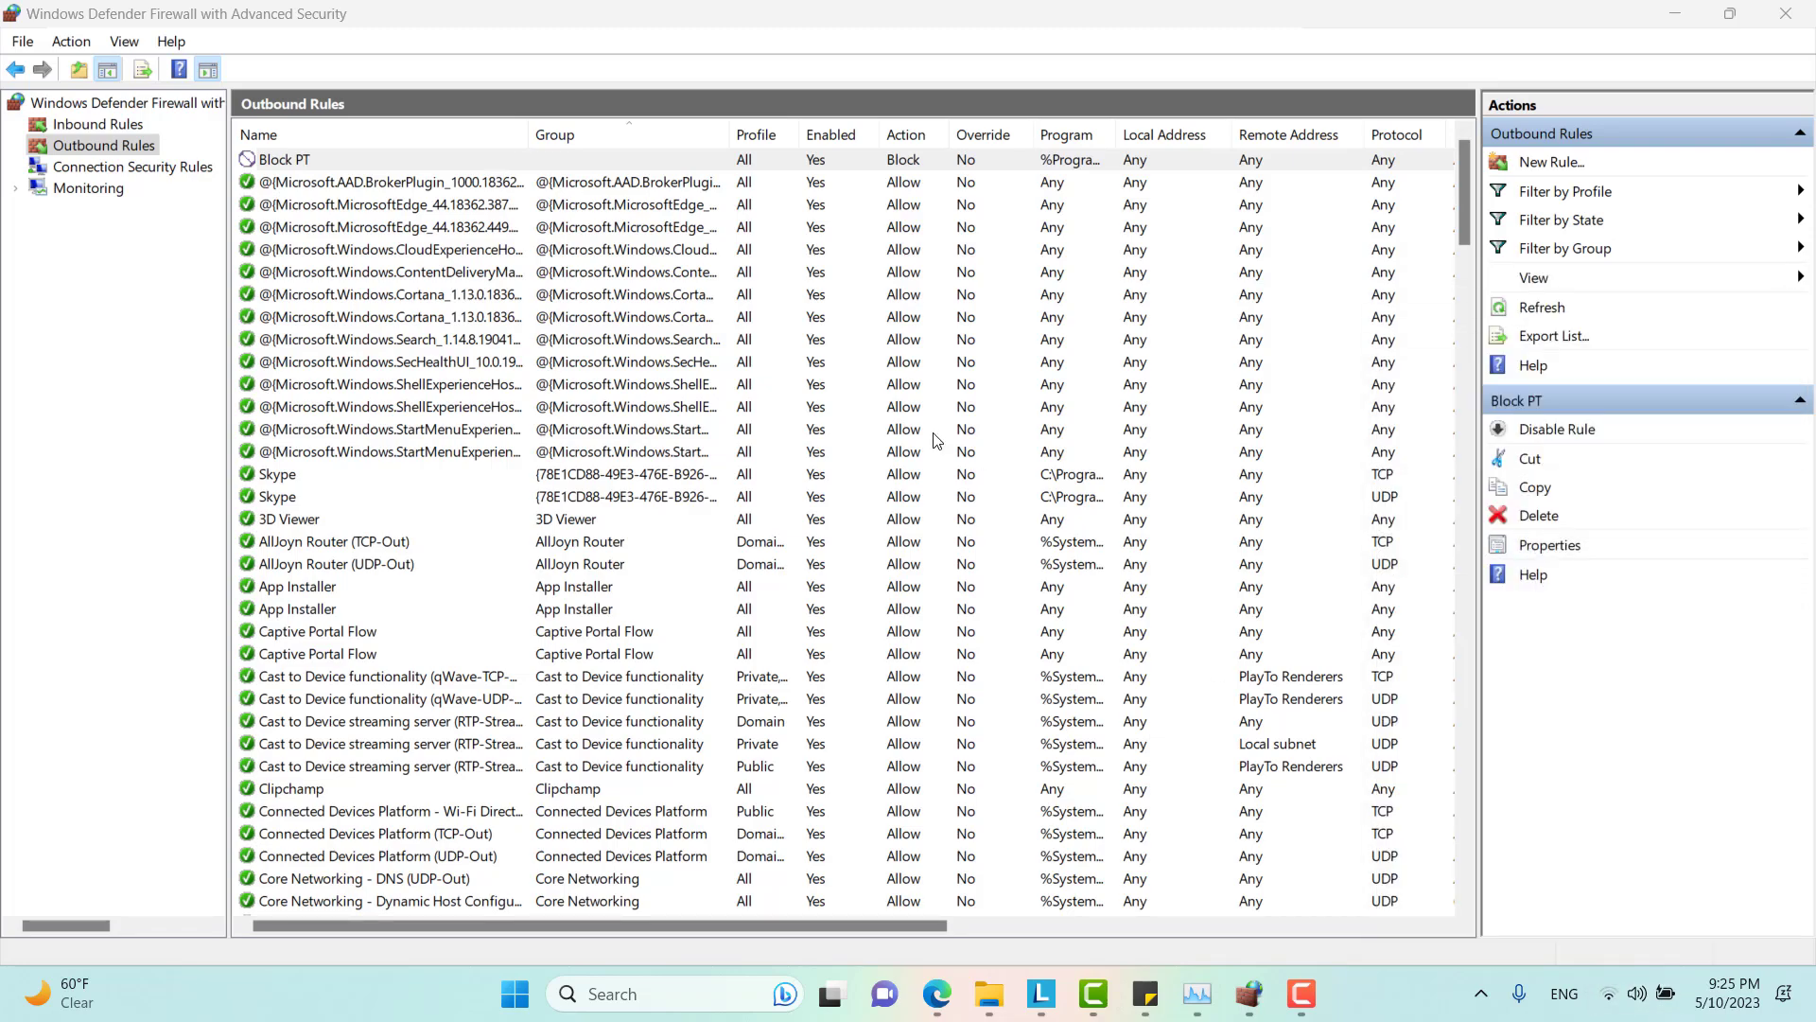
key("super")
type("cmd")
key("Return")
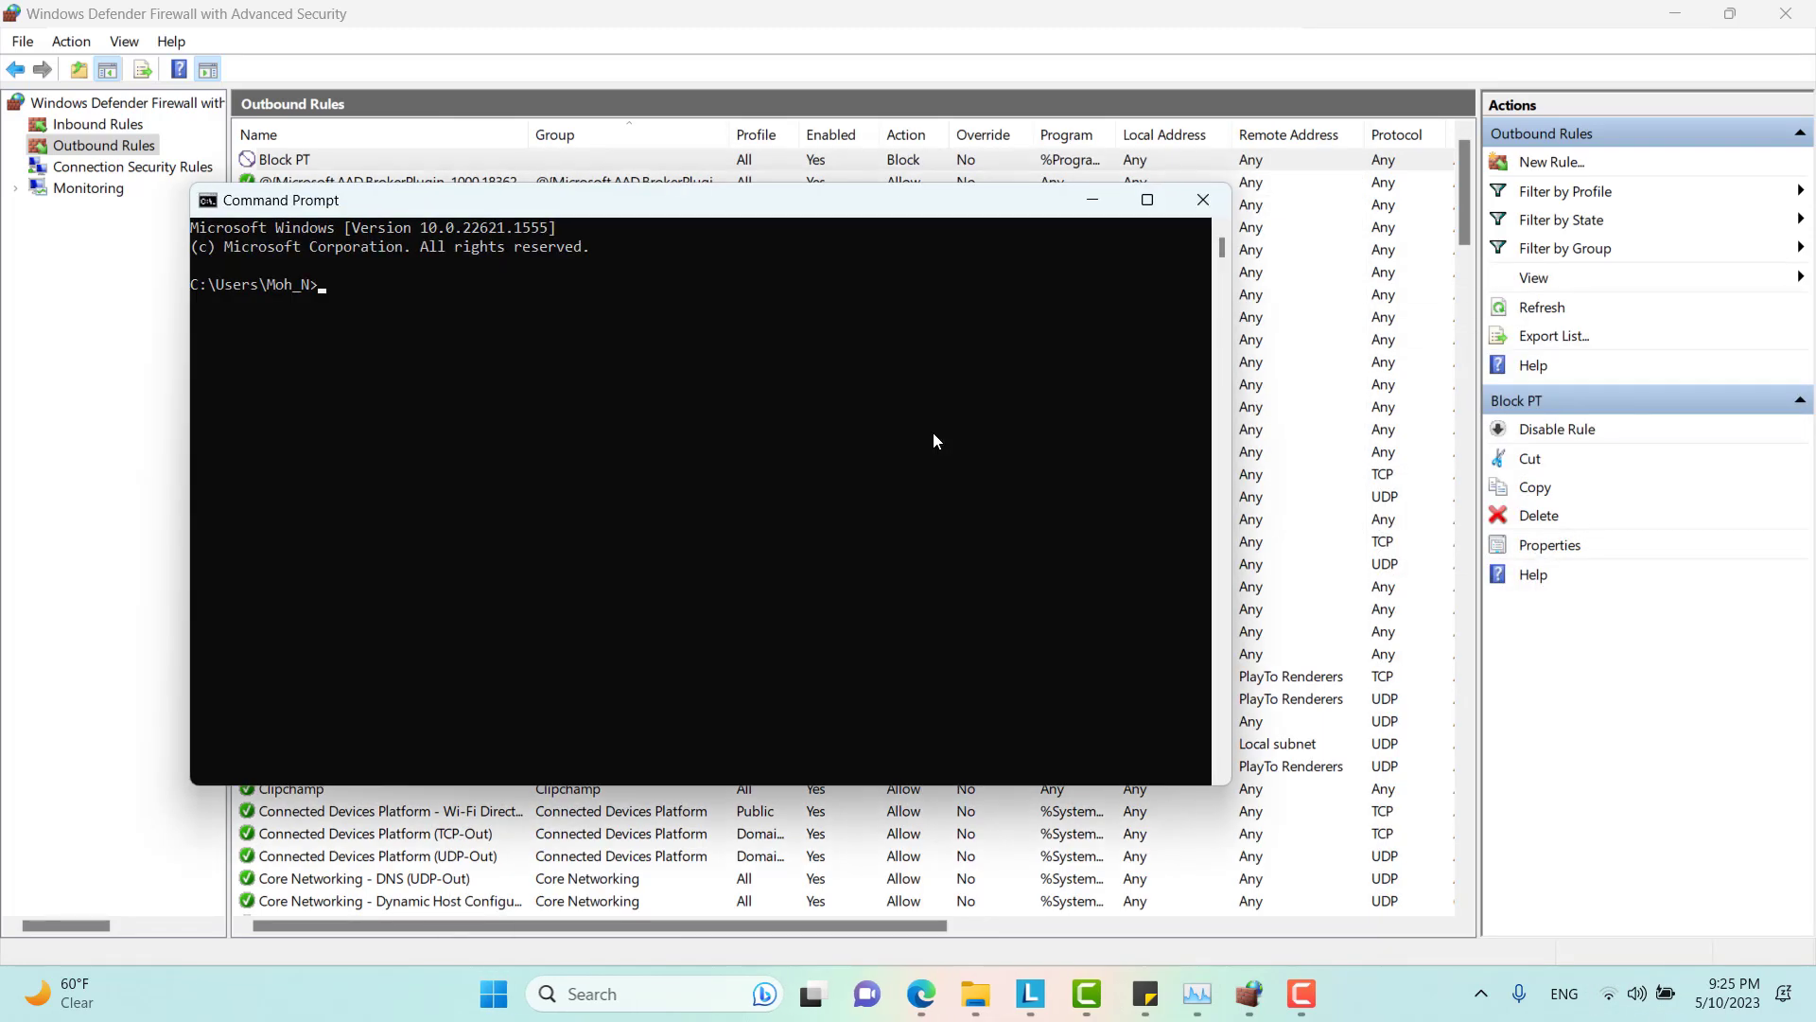
type("ping goog")
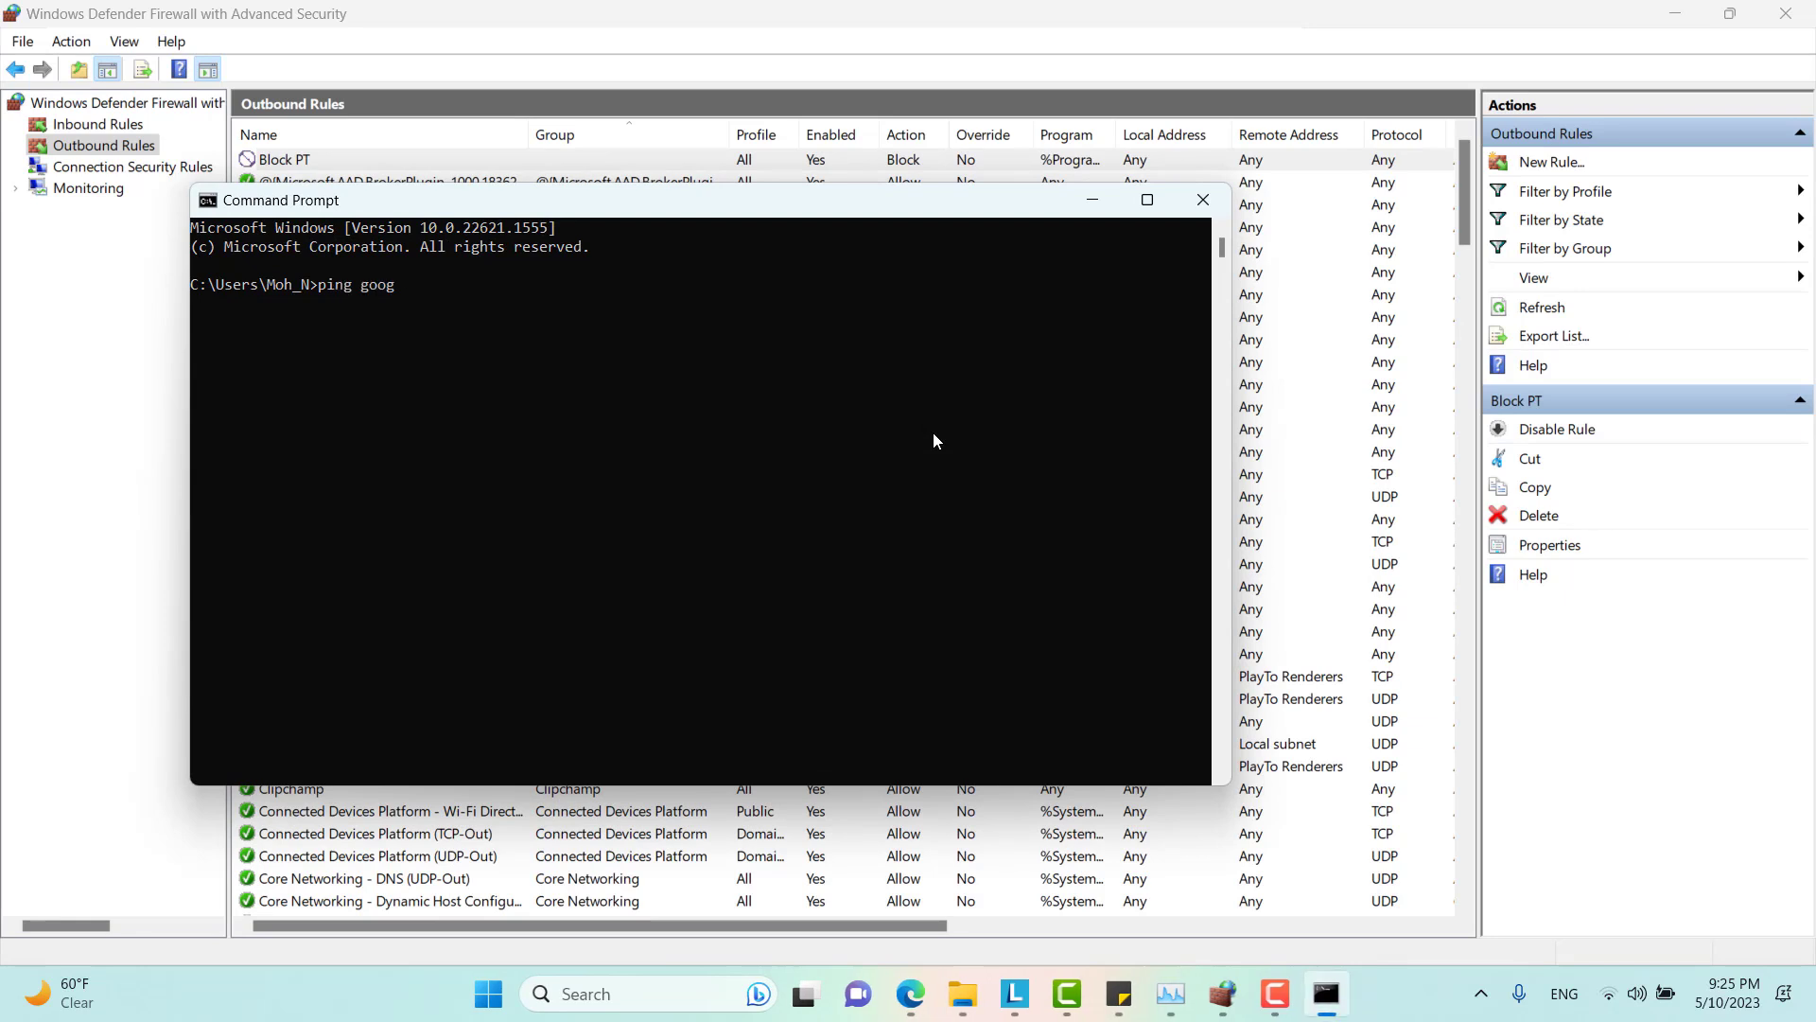
type("le.com")
key("Return")
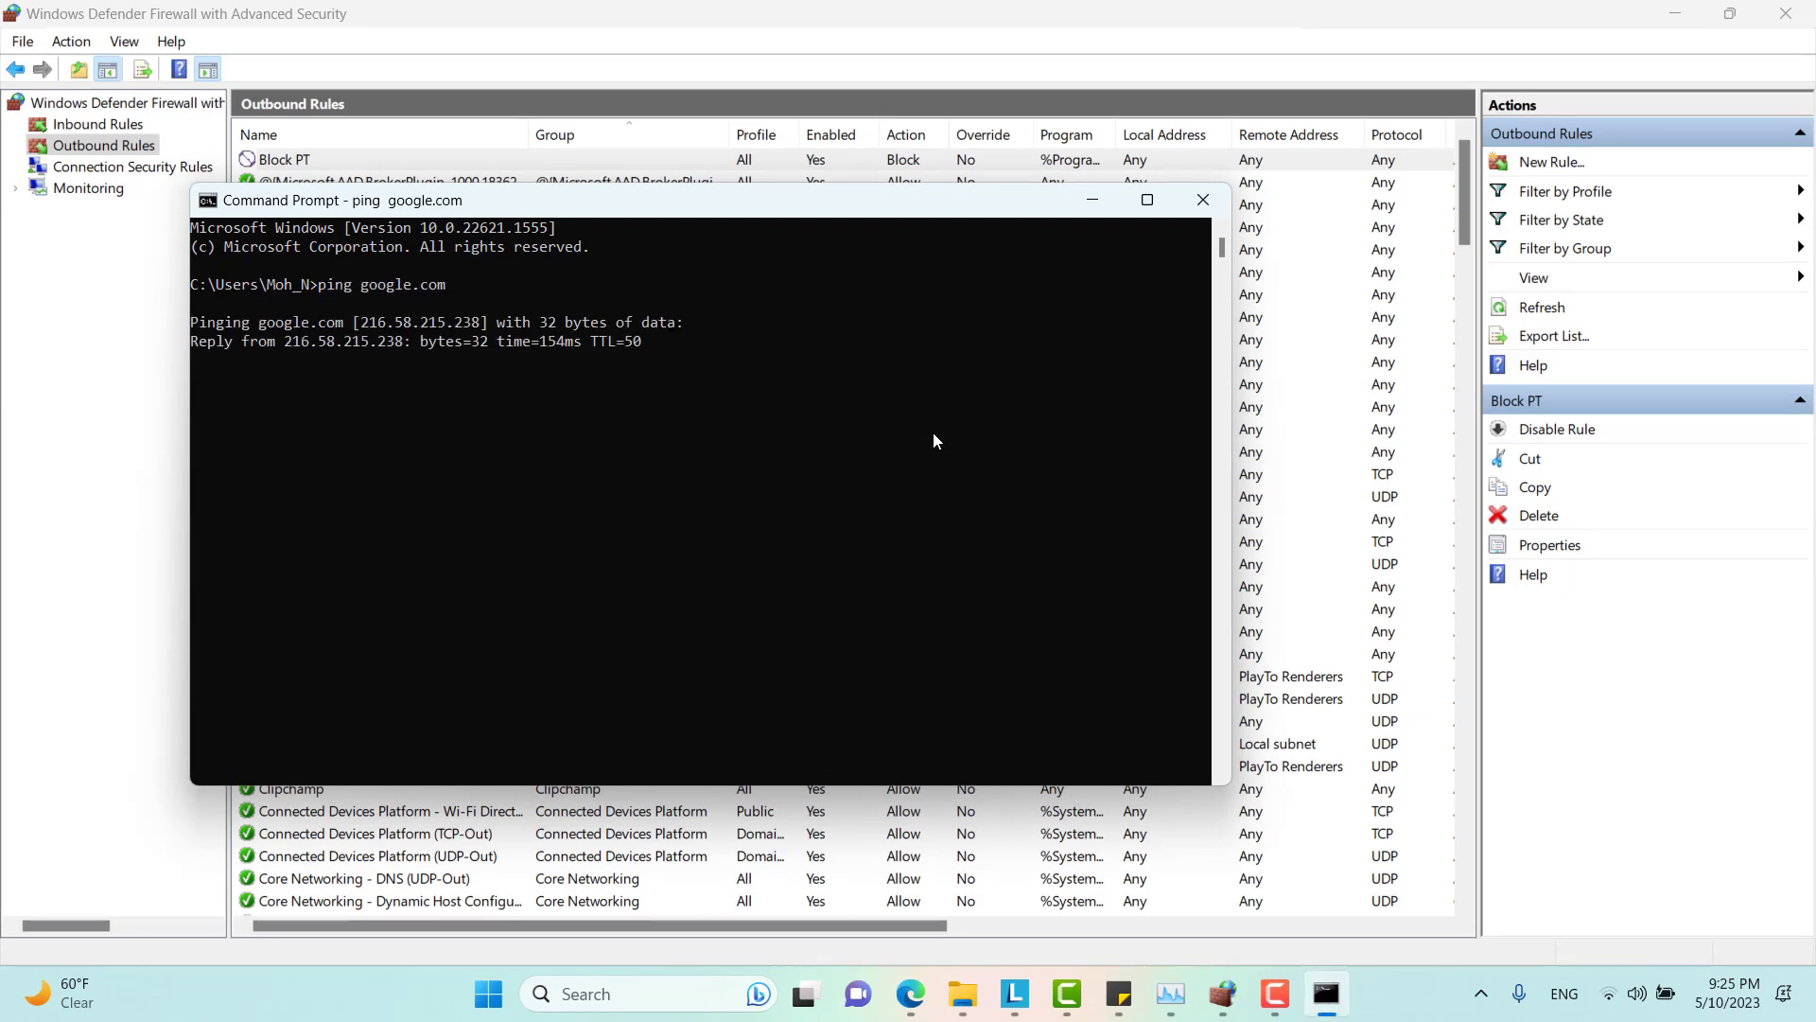
left_click(1204, 200)
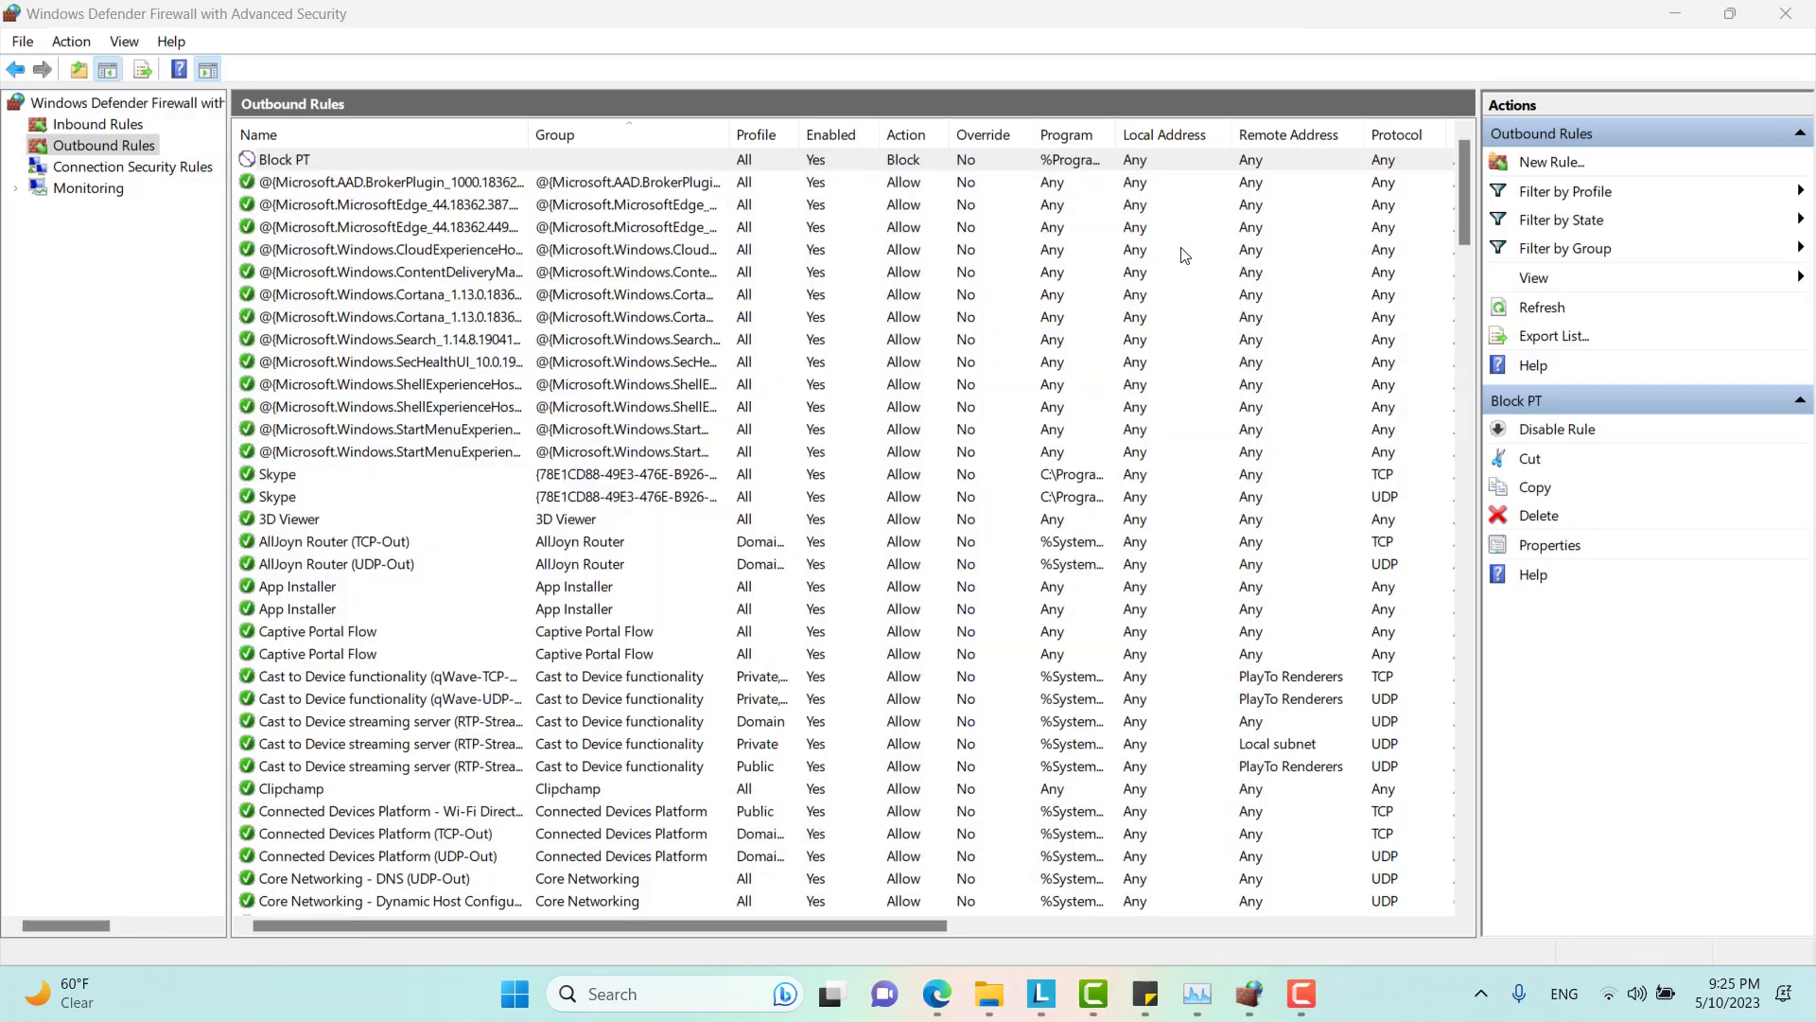
Launch Cisco Packet Tracer, confirming it opens without a login screen, then return to the PDF in Edge
key("super")
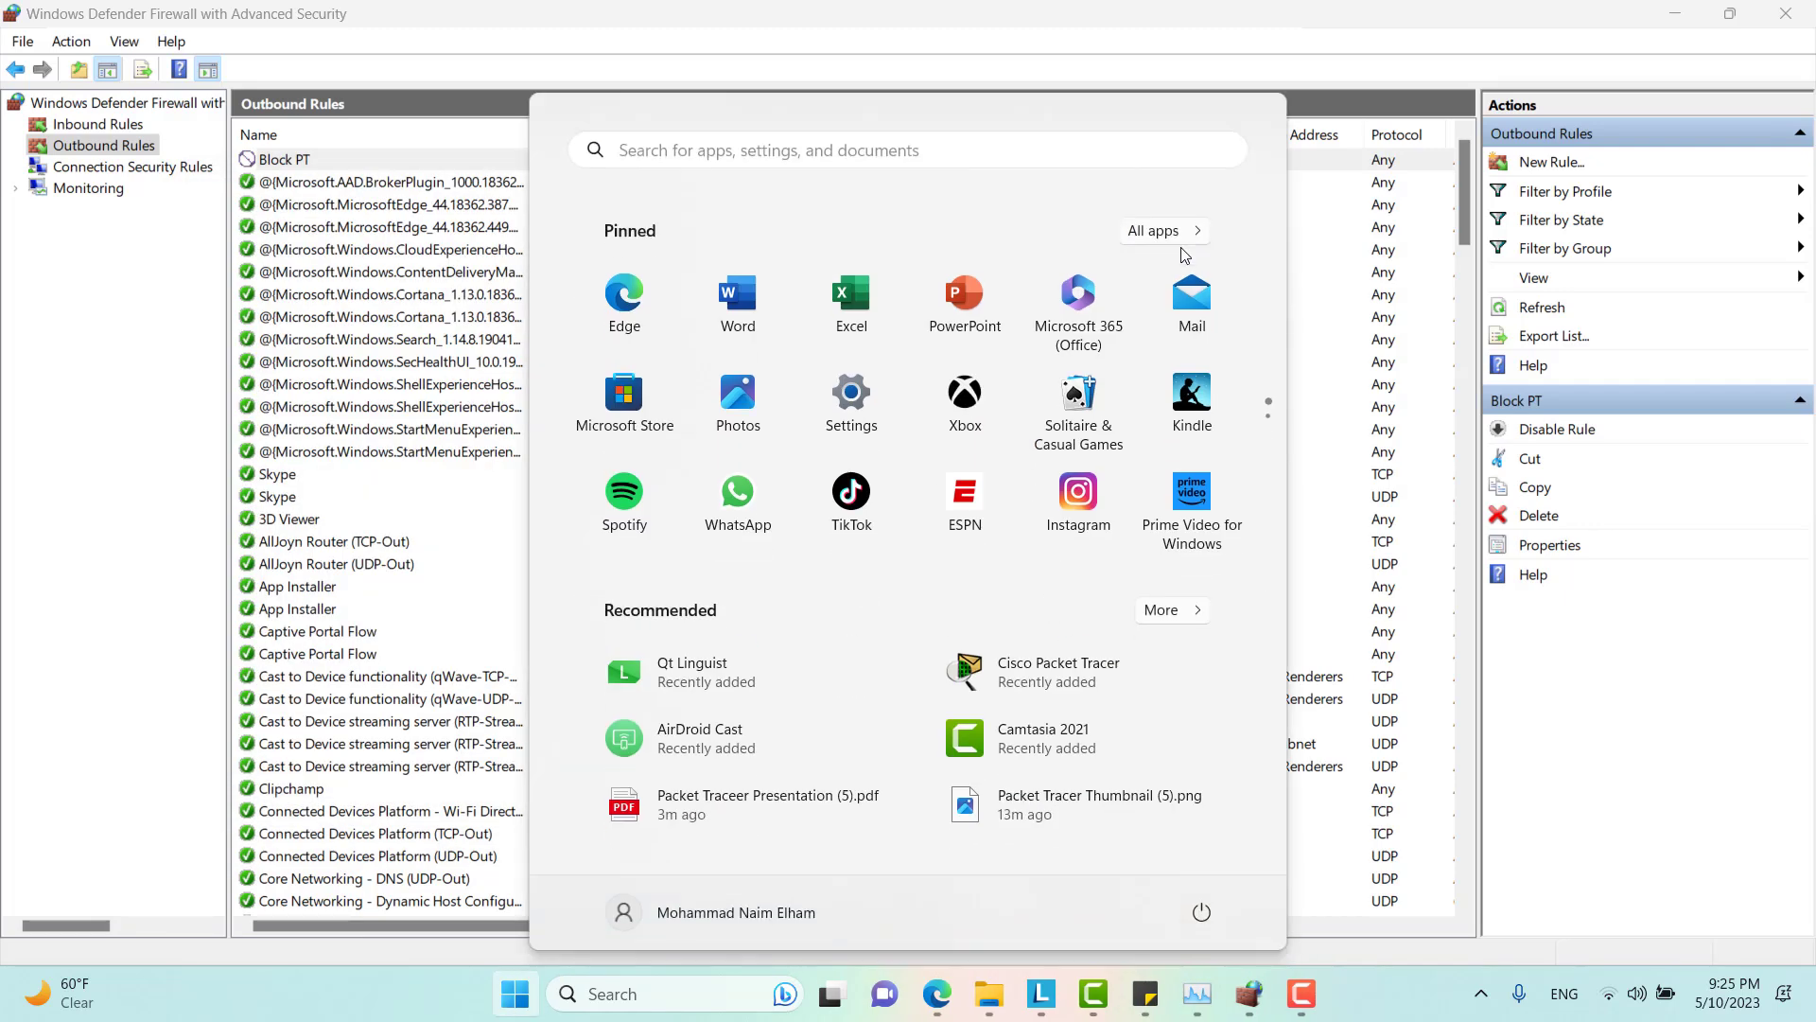
type("packet")
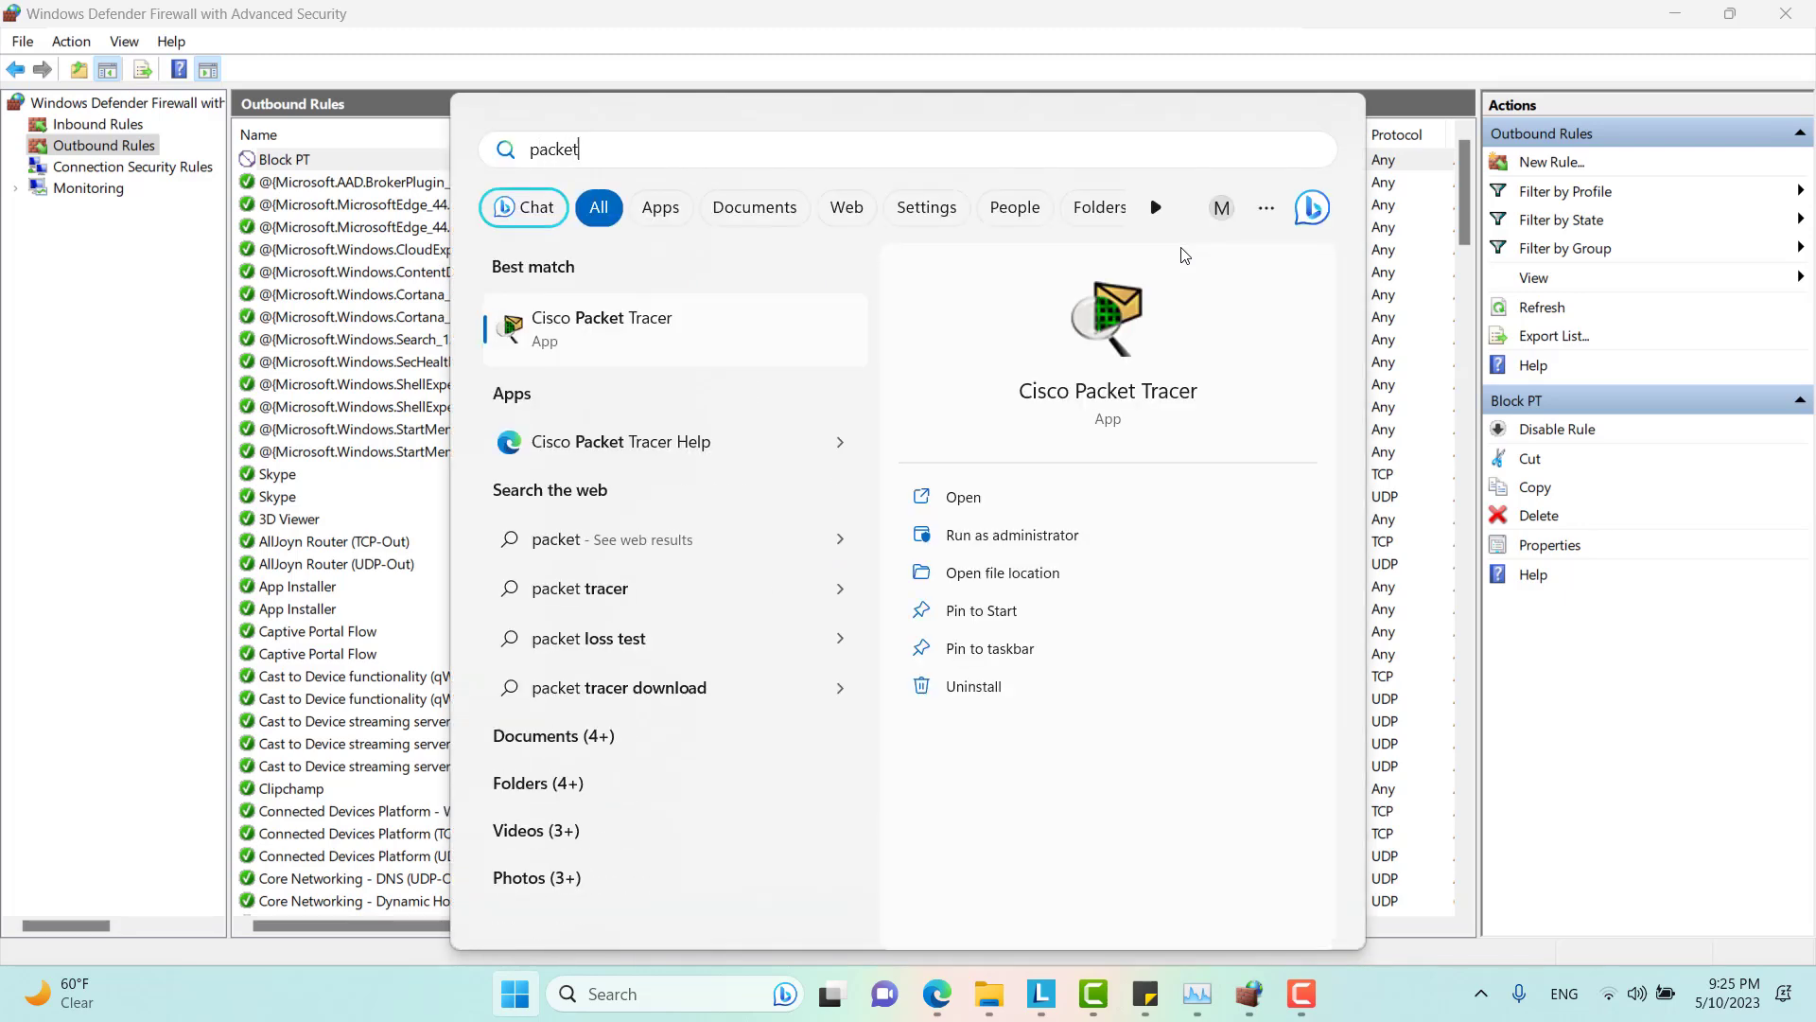
key("Return")
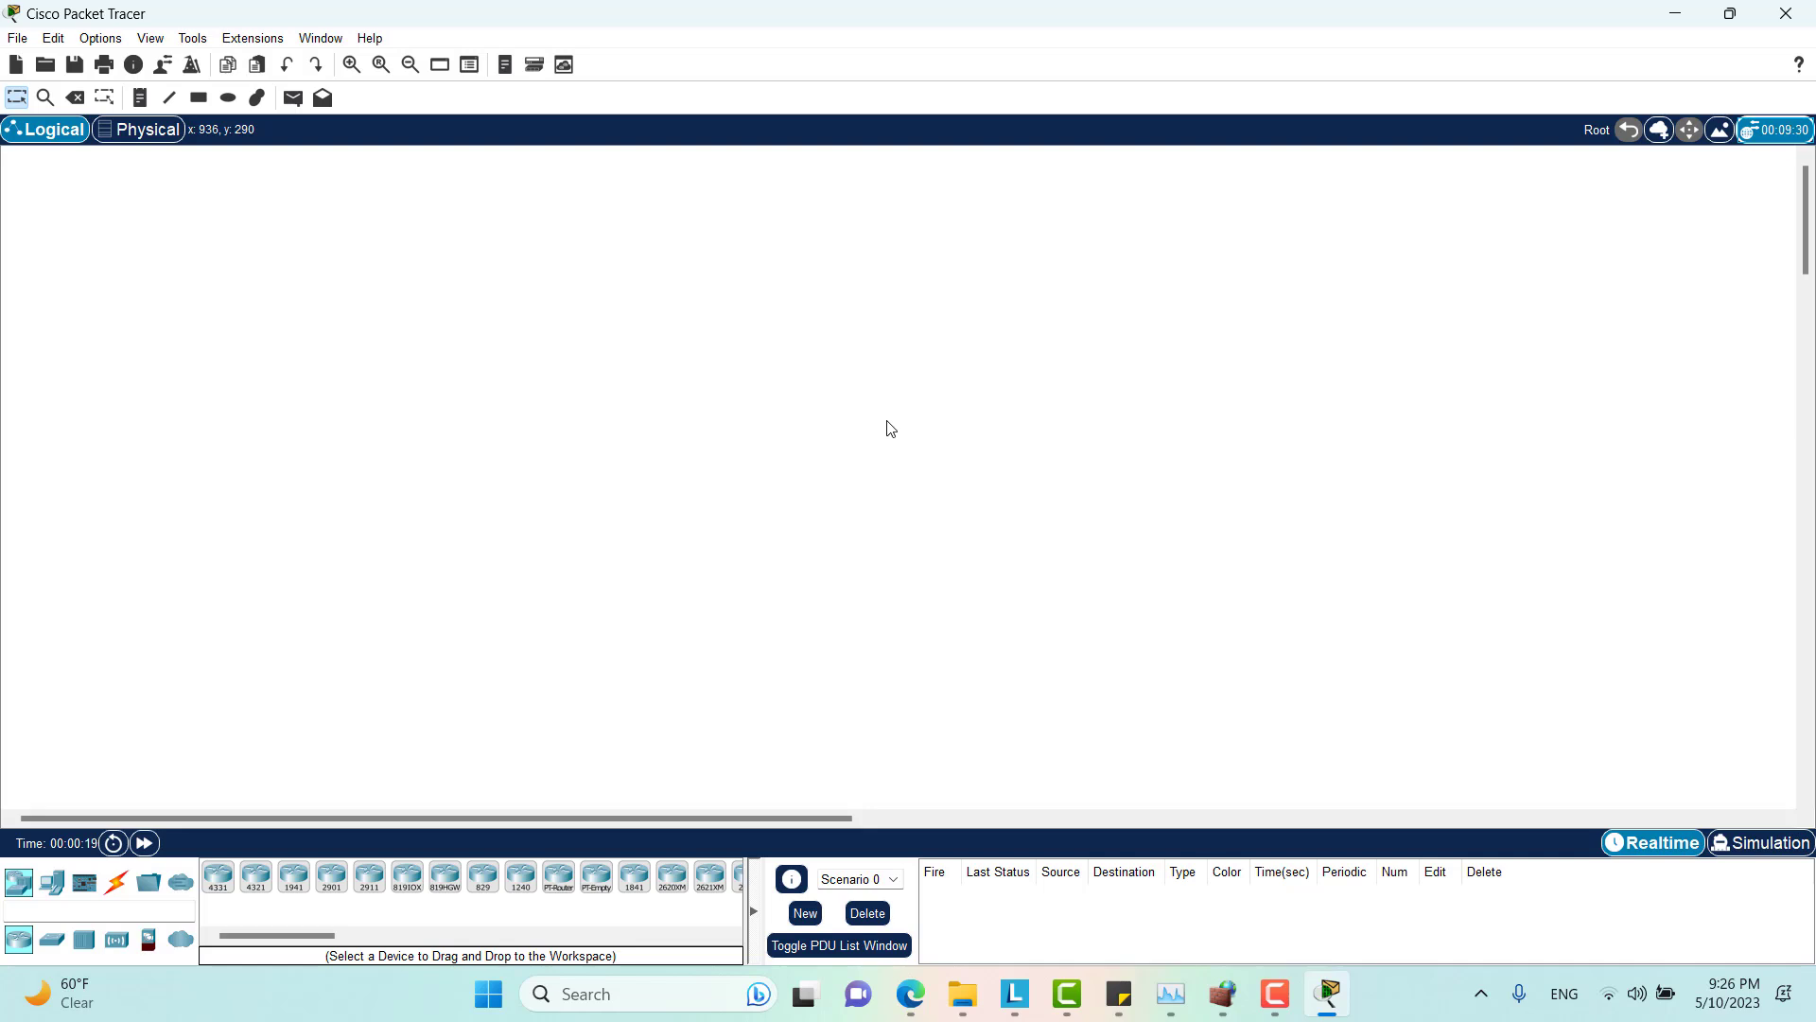
left_click(911, 993)
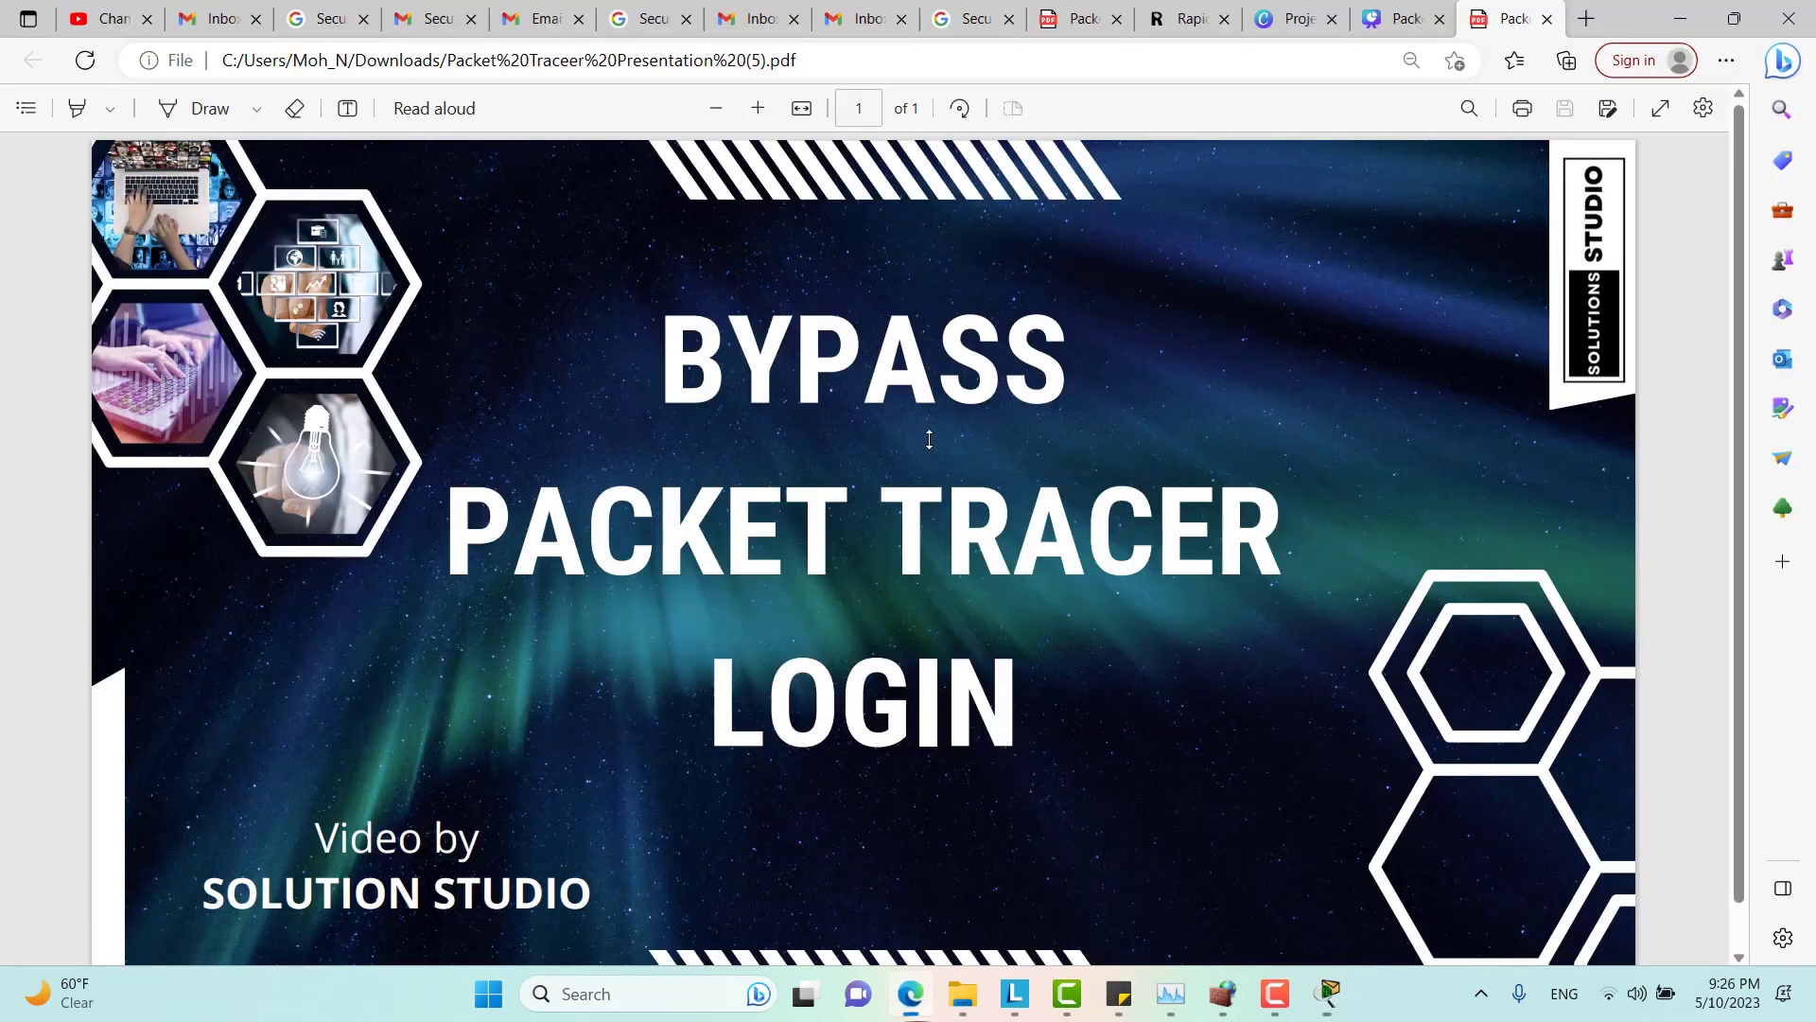